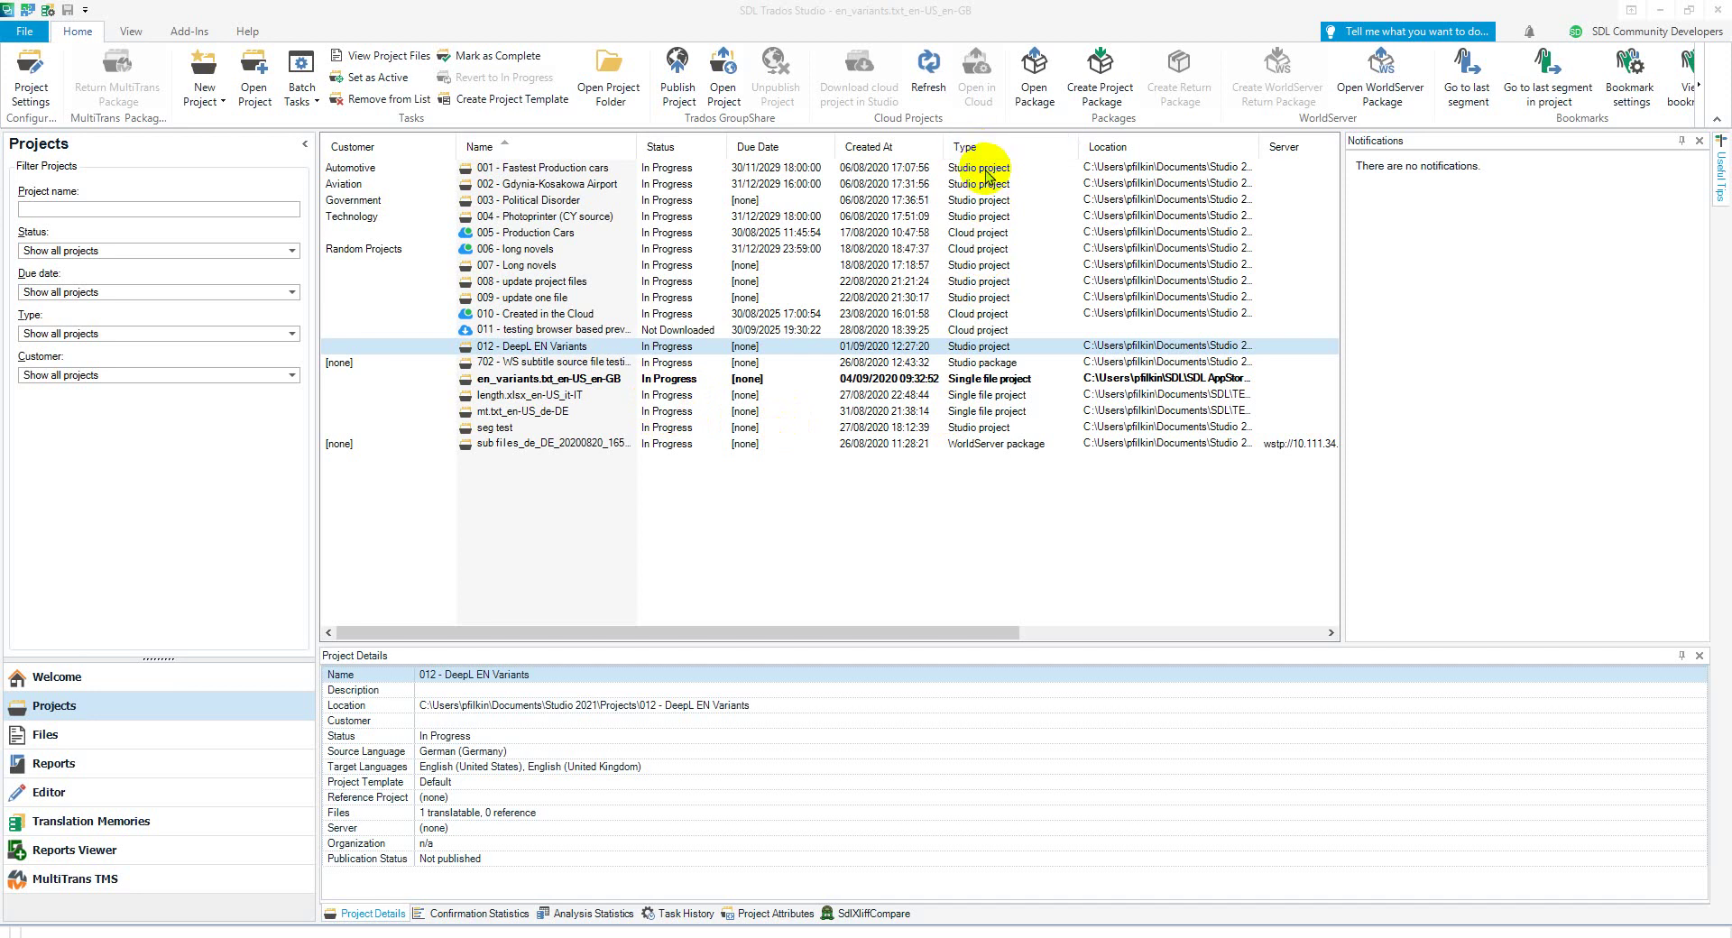
- Click through the projects list and settle on the en_variants.txt_en-US_en-GB project
{"action": "left_click", "coordinate": [986, 233]}
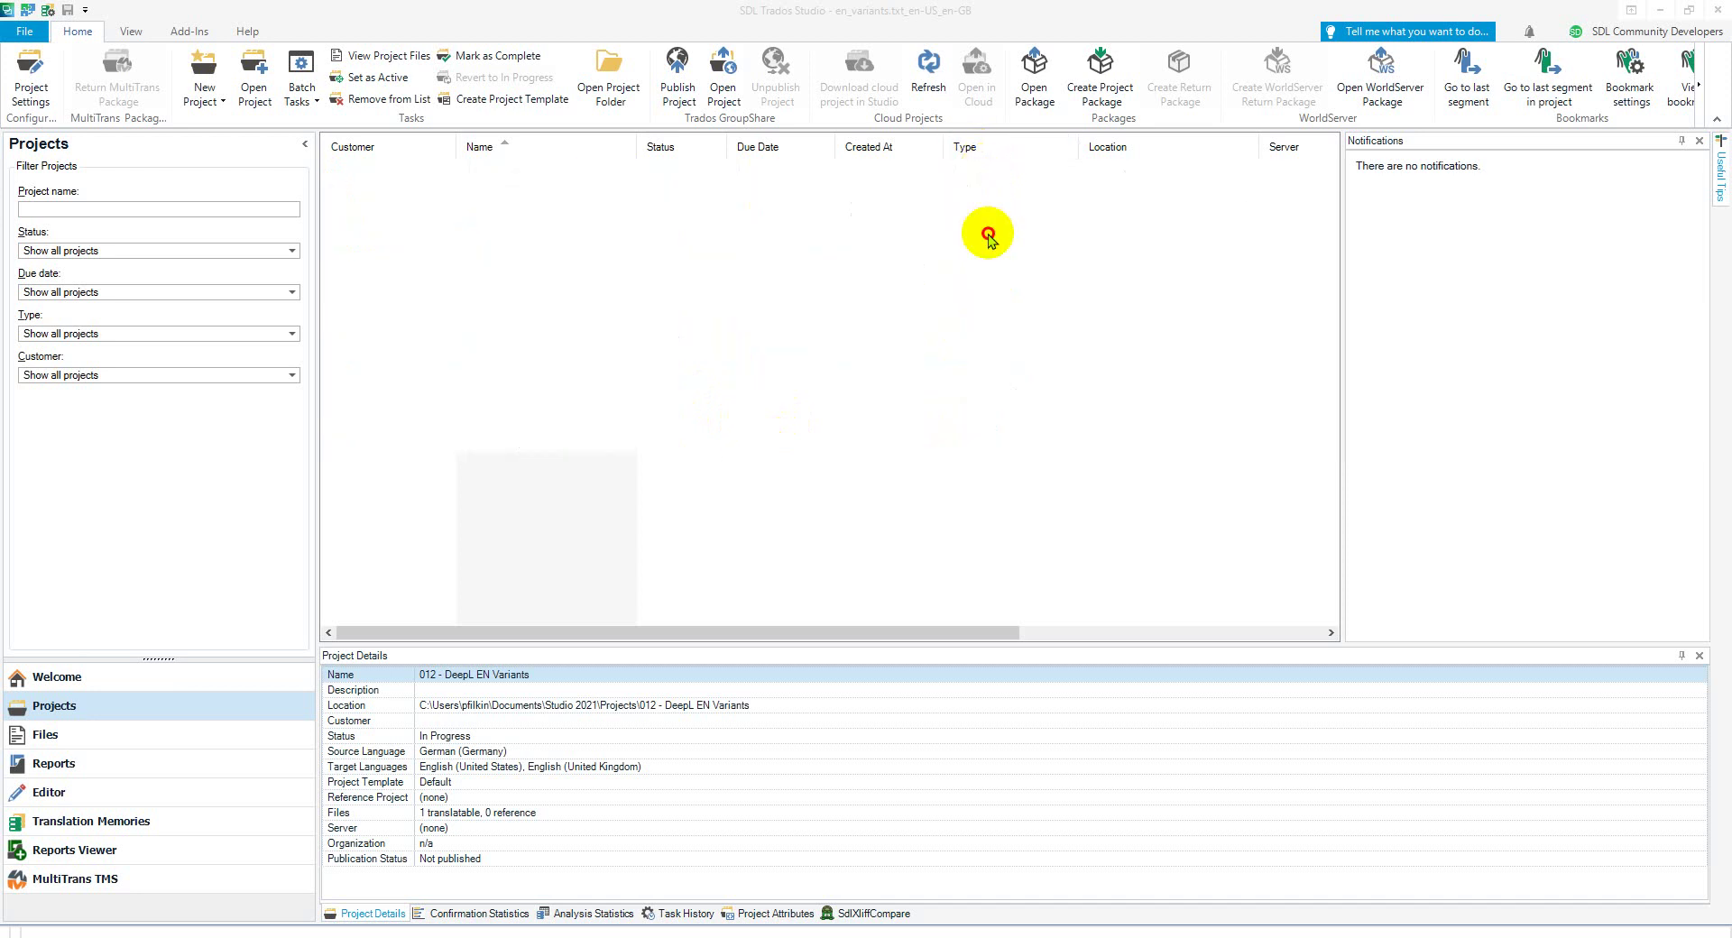
{"action": "left_click", "coordinate": [991, 379]}
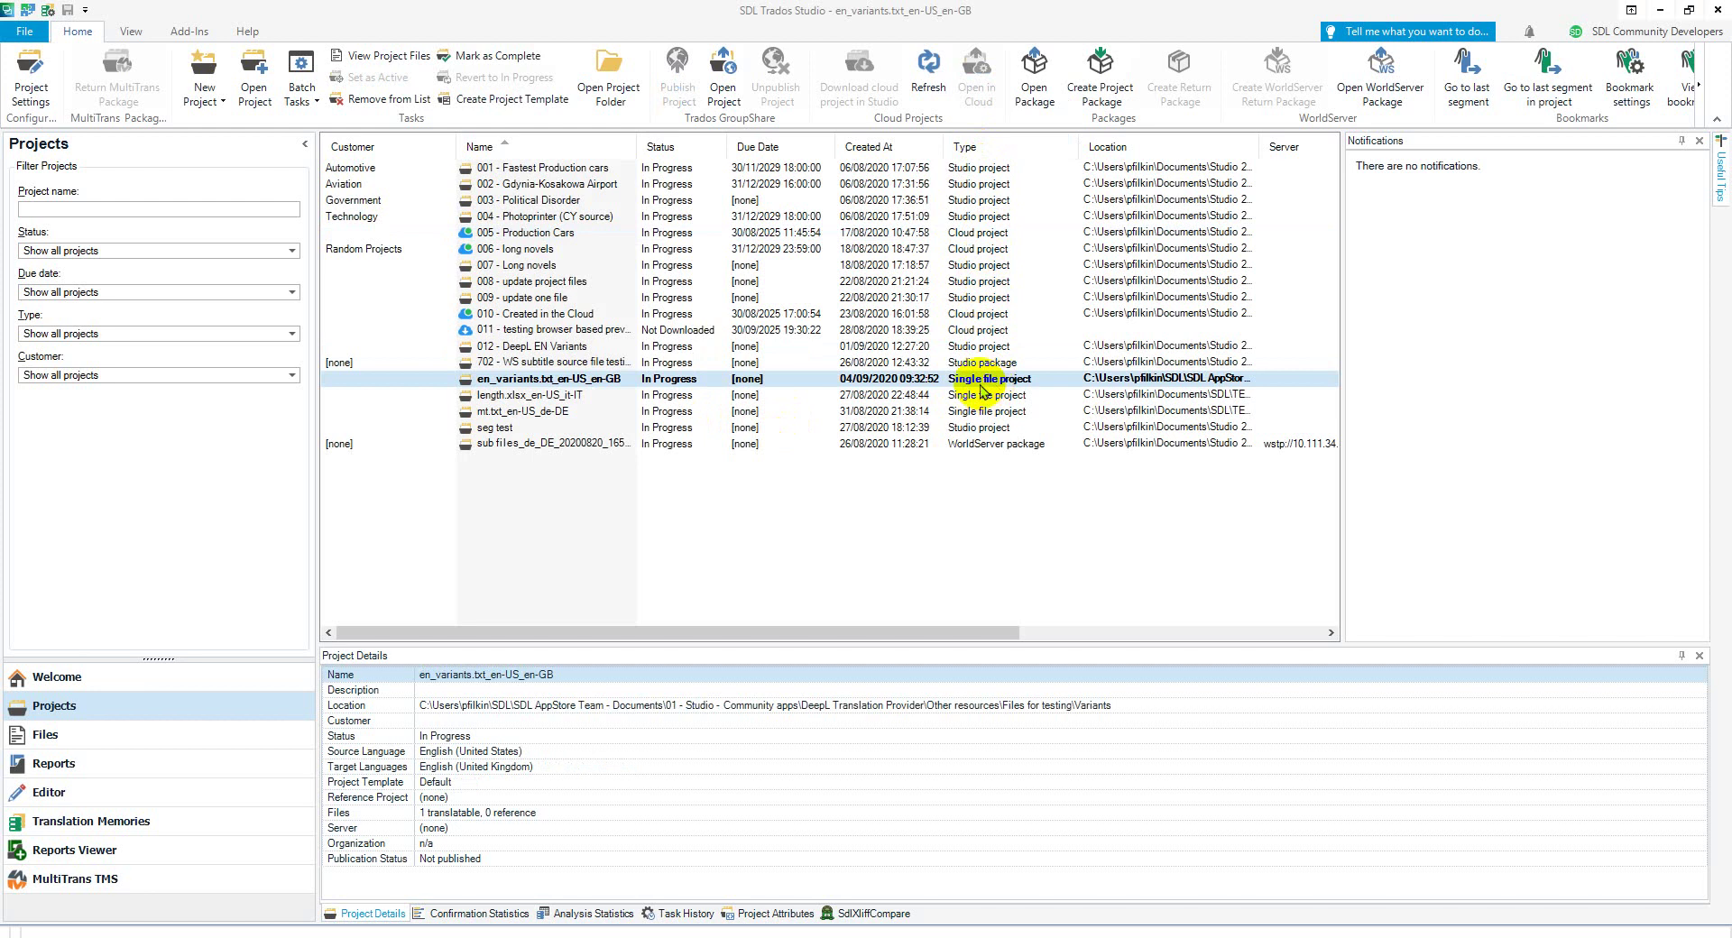
{"action": "left_click", "coordinate": [1008, 447]}
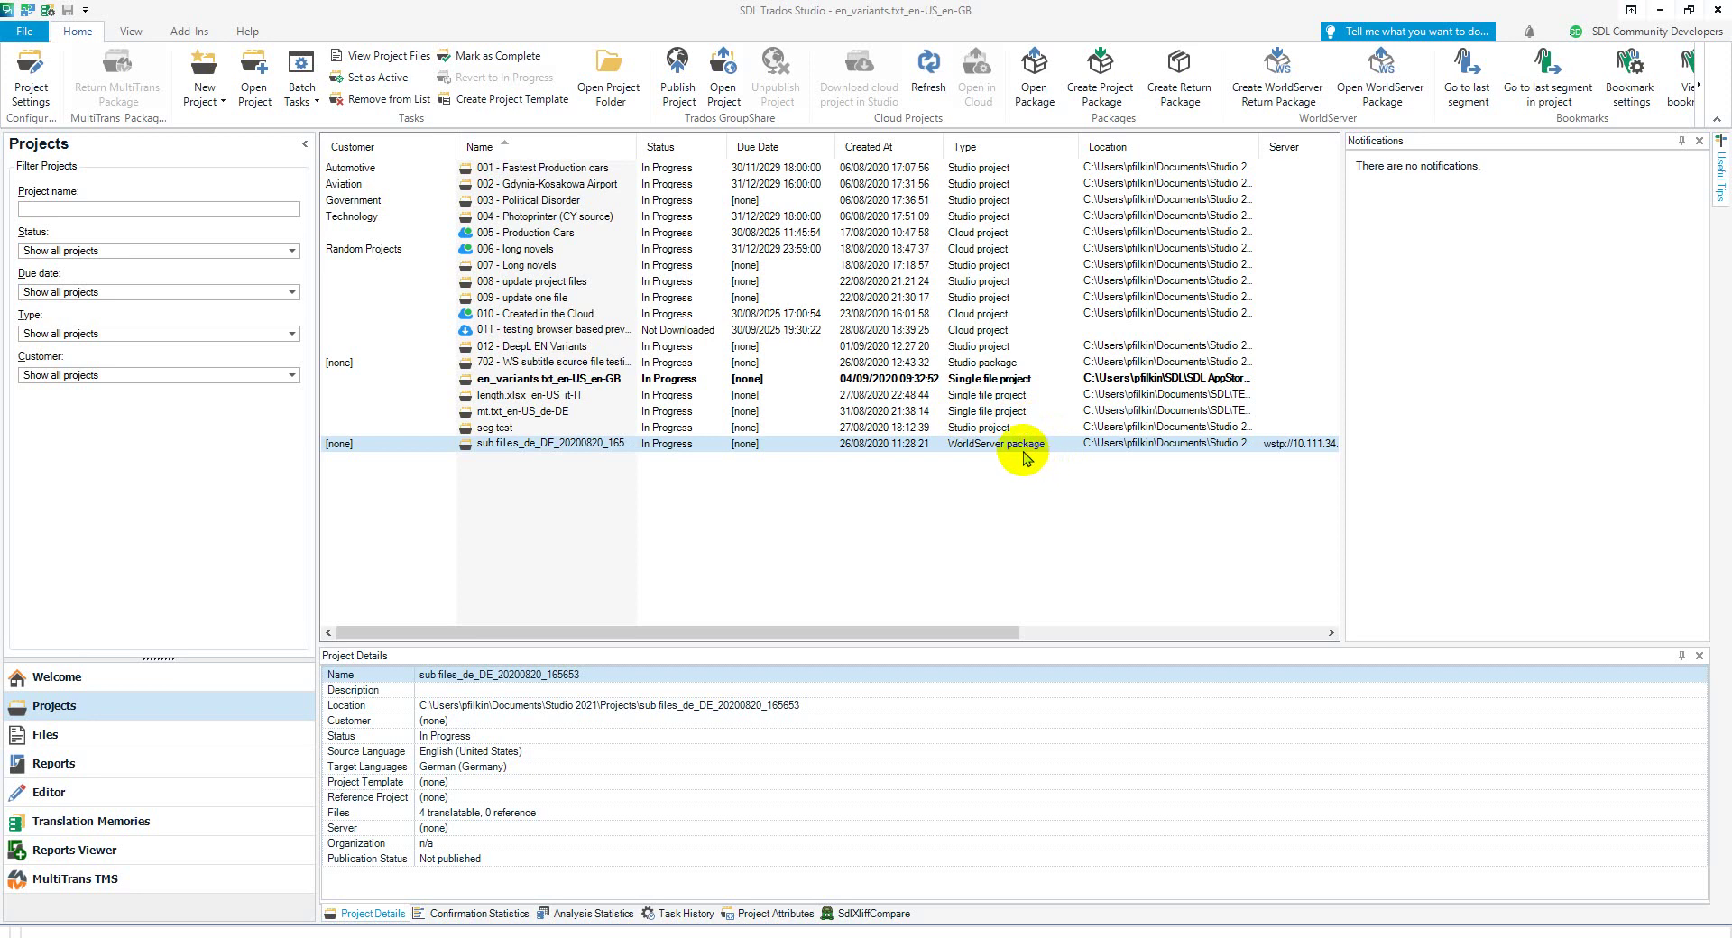
{"action": "left_click", "coordinate": [1002, 380]}
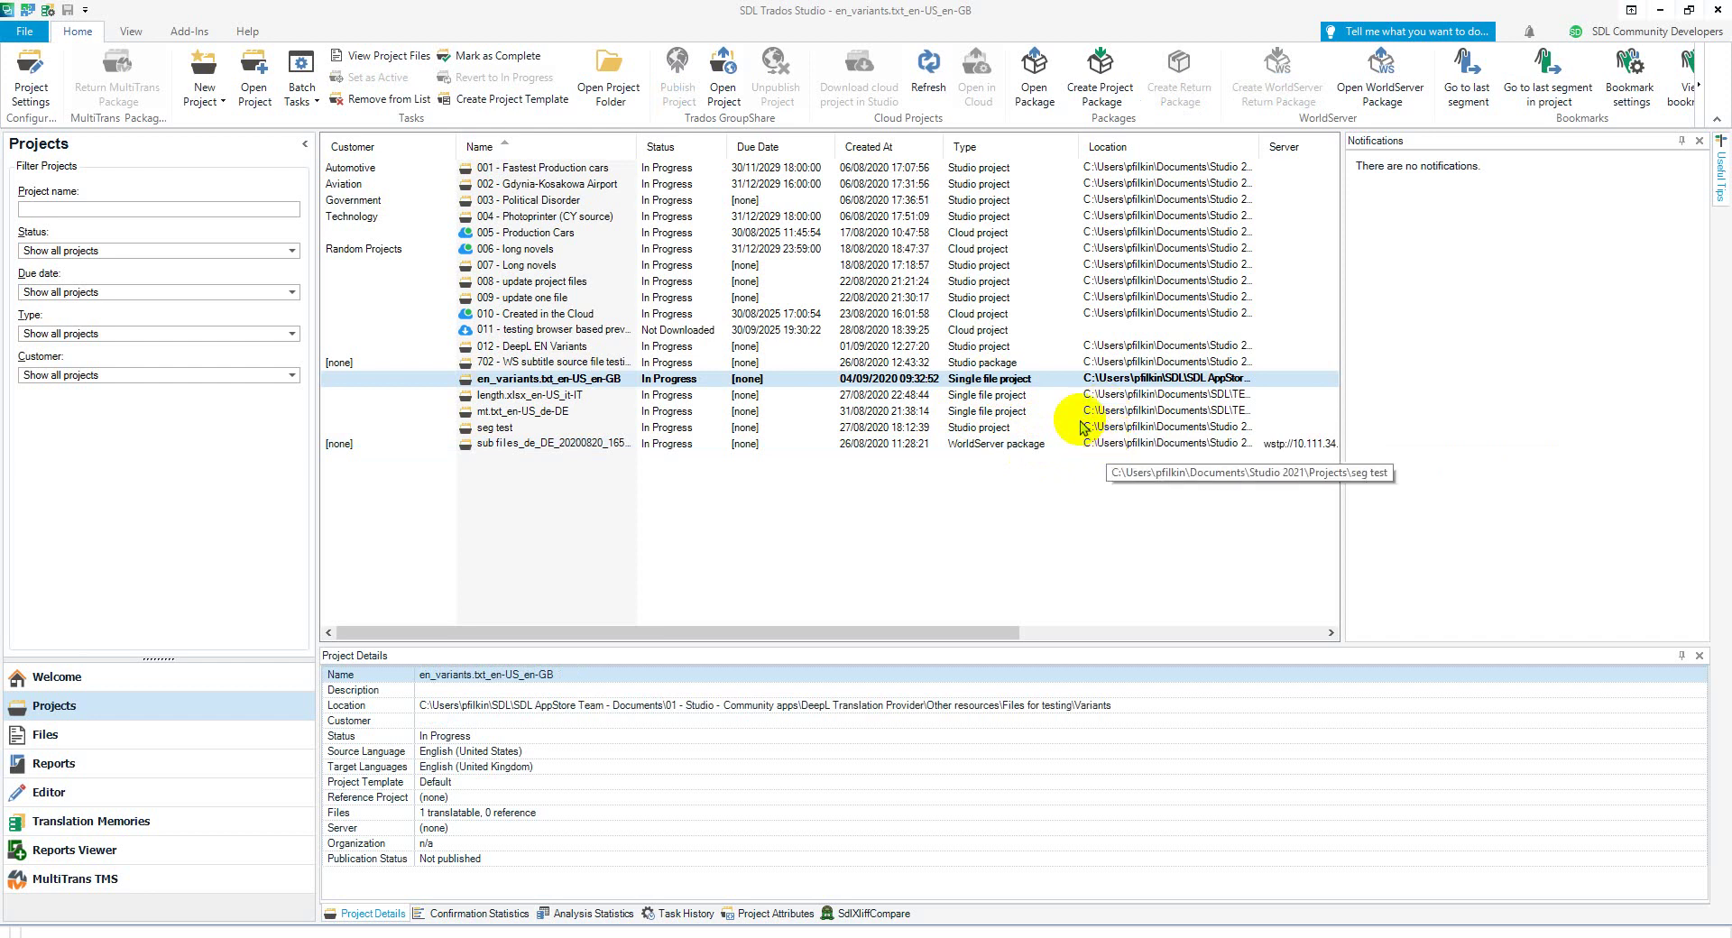
- Open the en_variants project's file list and open en_variants.txt, reaching the revert-to-SDLXLIFF prompt
{"action": "left_click", "coordinate": [302, 83]}
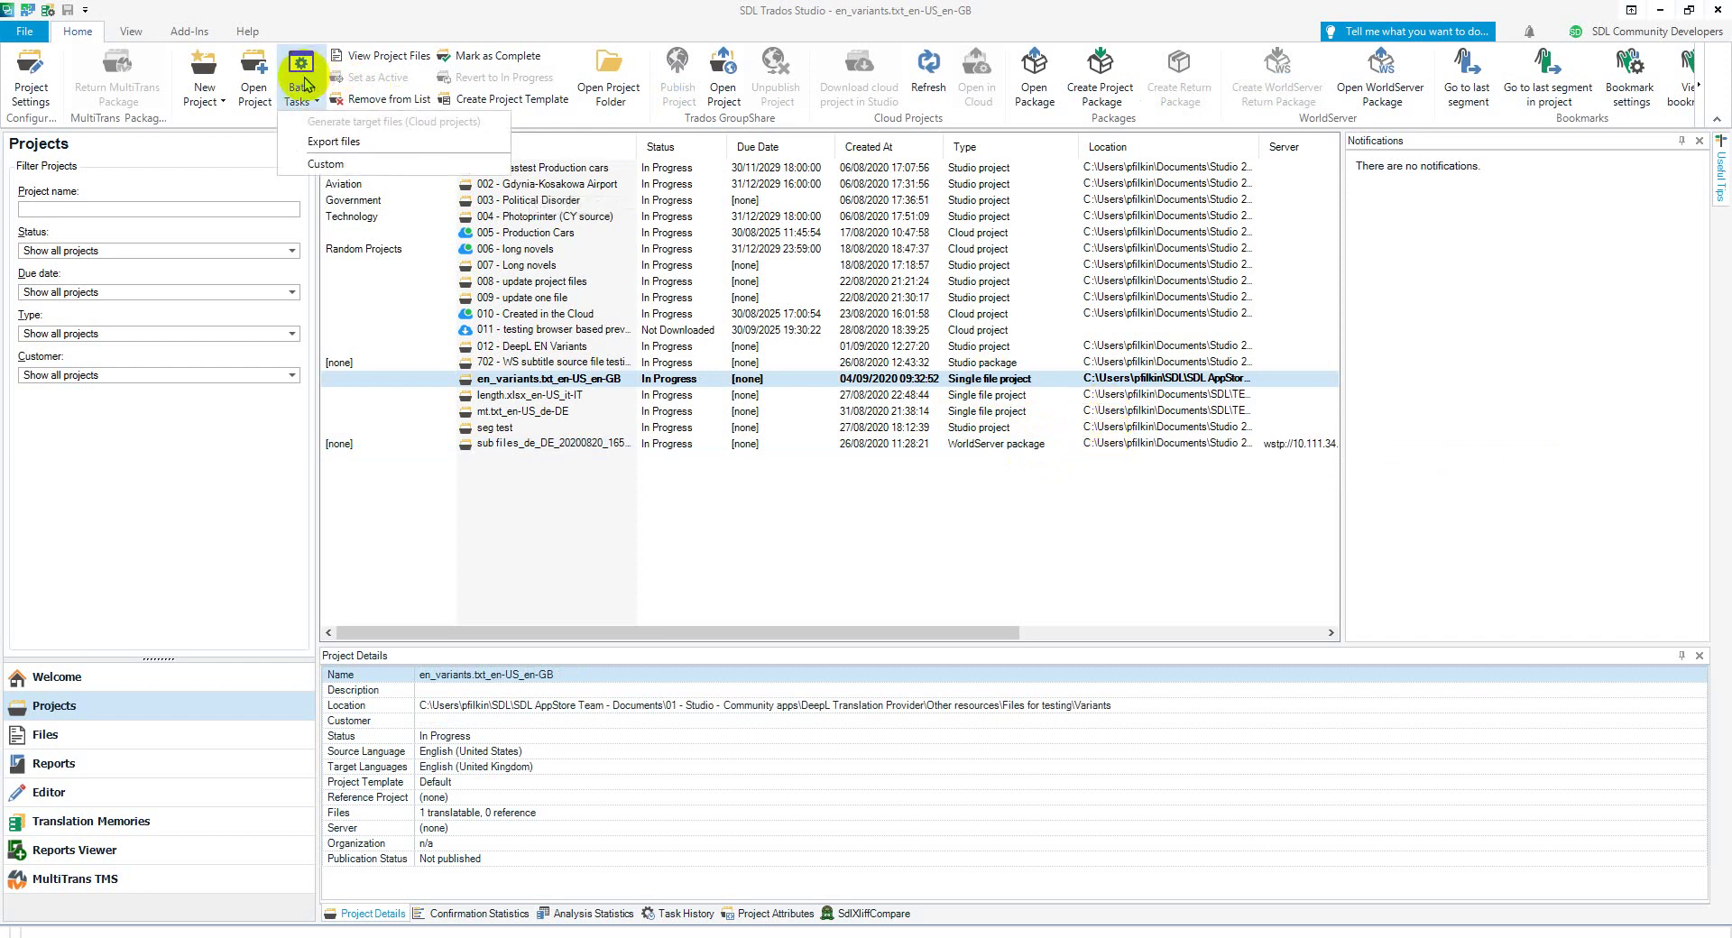
{"action": "left_click", "coordinate": [631, 381]}
{"action": "double_click", "coordinate": [631, 381]}
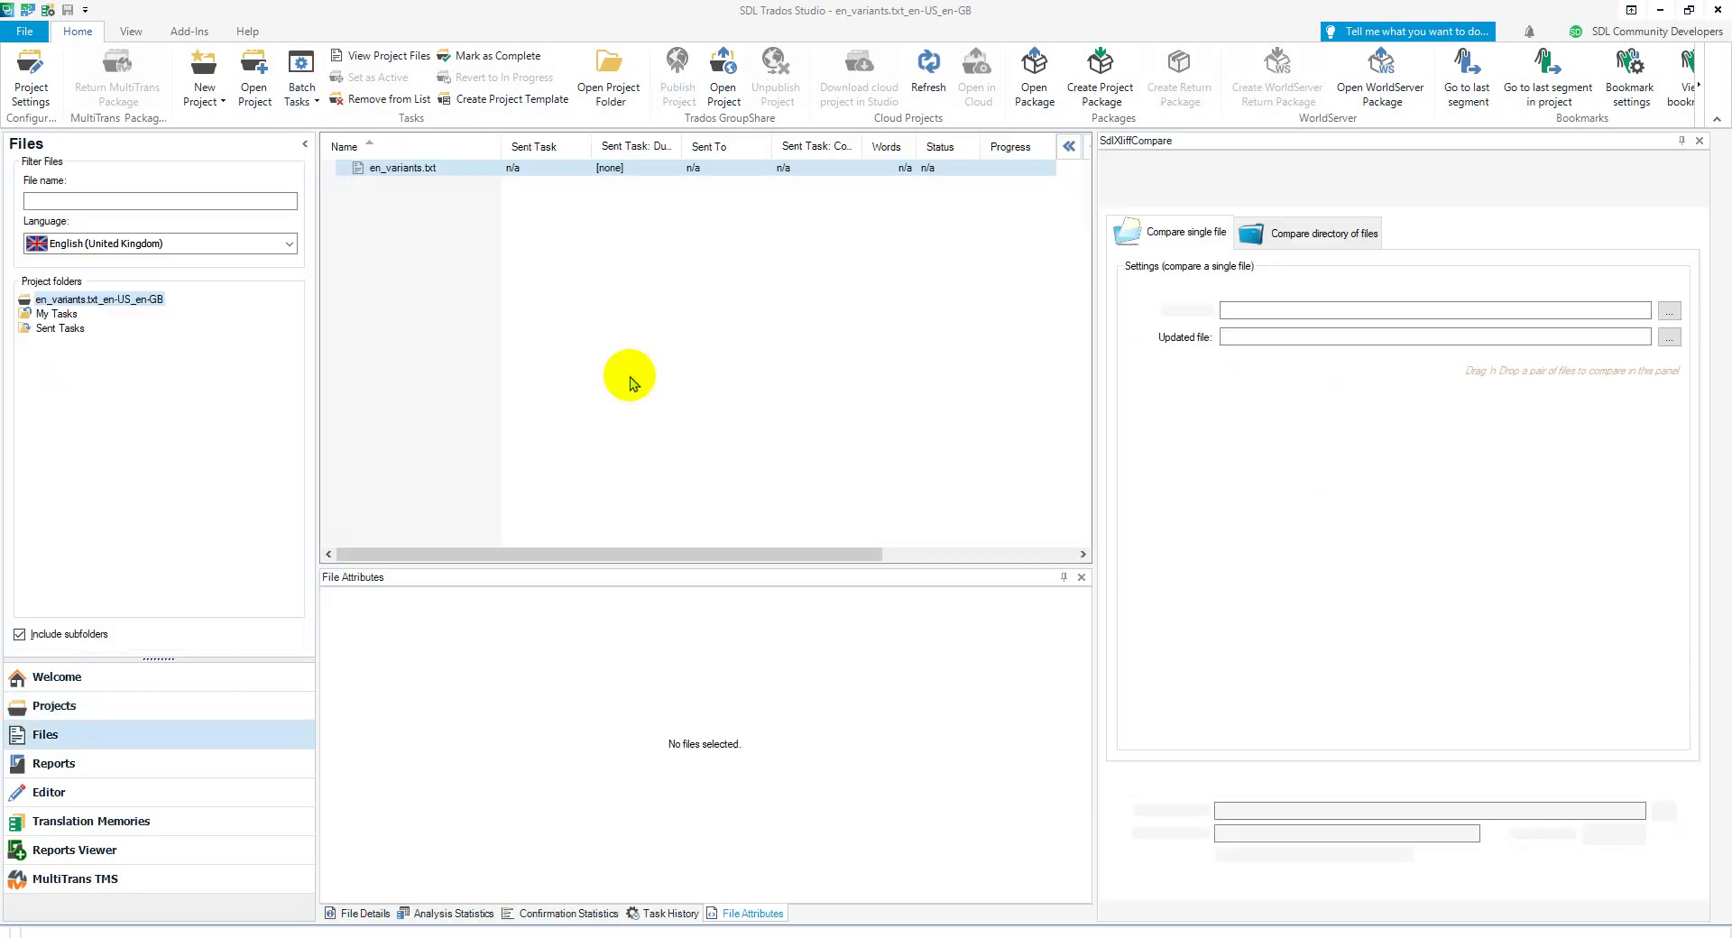
{"action": "double_click", "coordinate": [473, 167]}
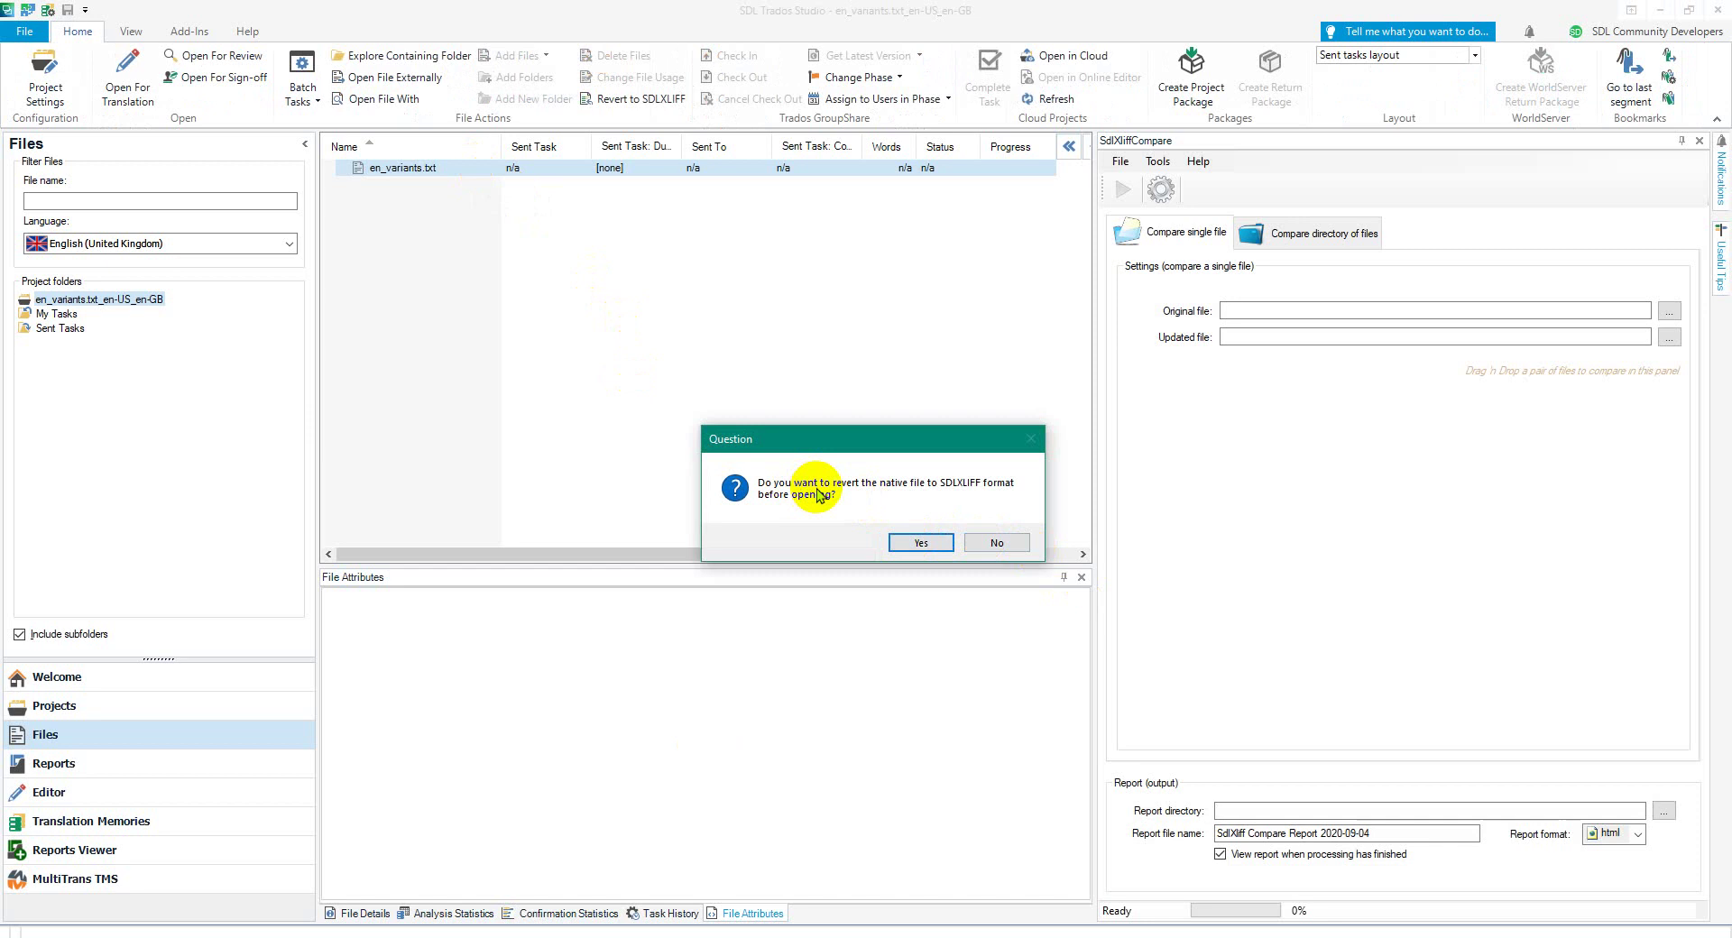
- Convert en_variants.txt to SDLXLIFF and save it with Ctrl+S
{"action": "left_click", "coordinate": [929, 547]}
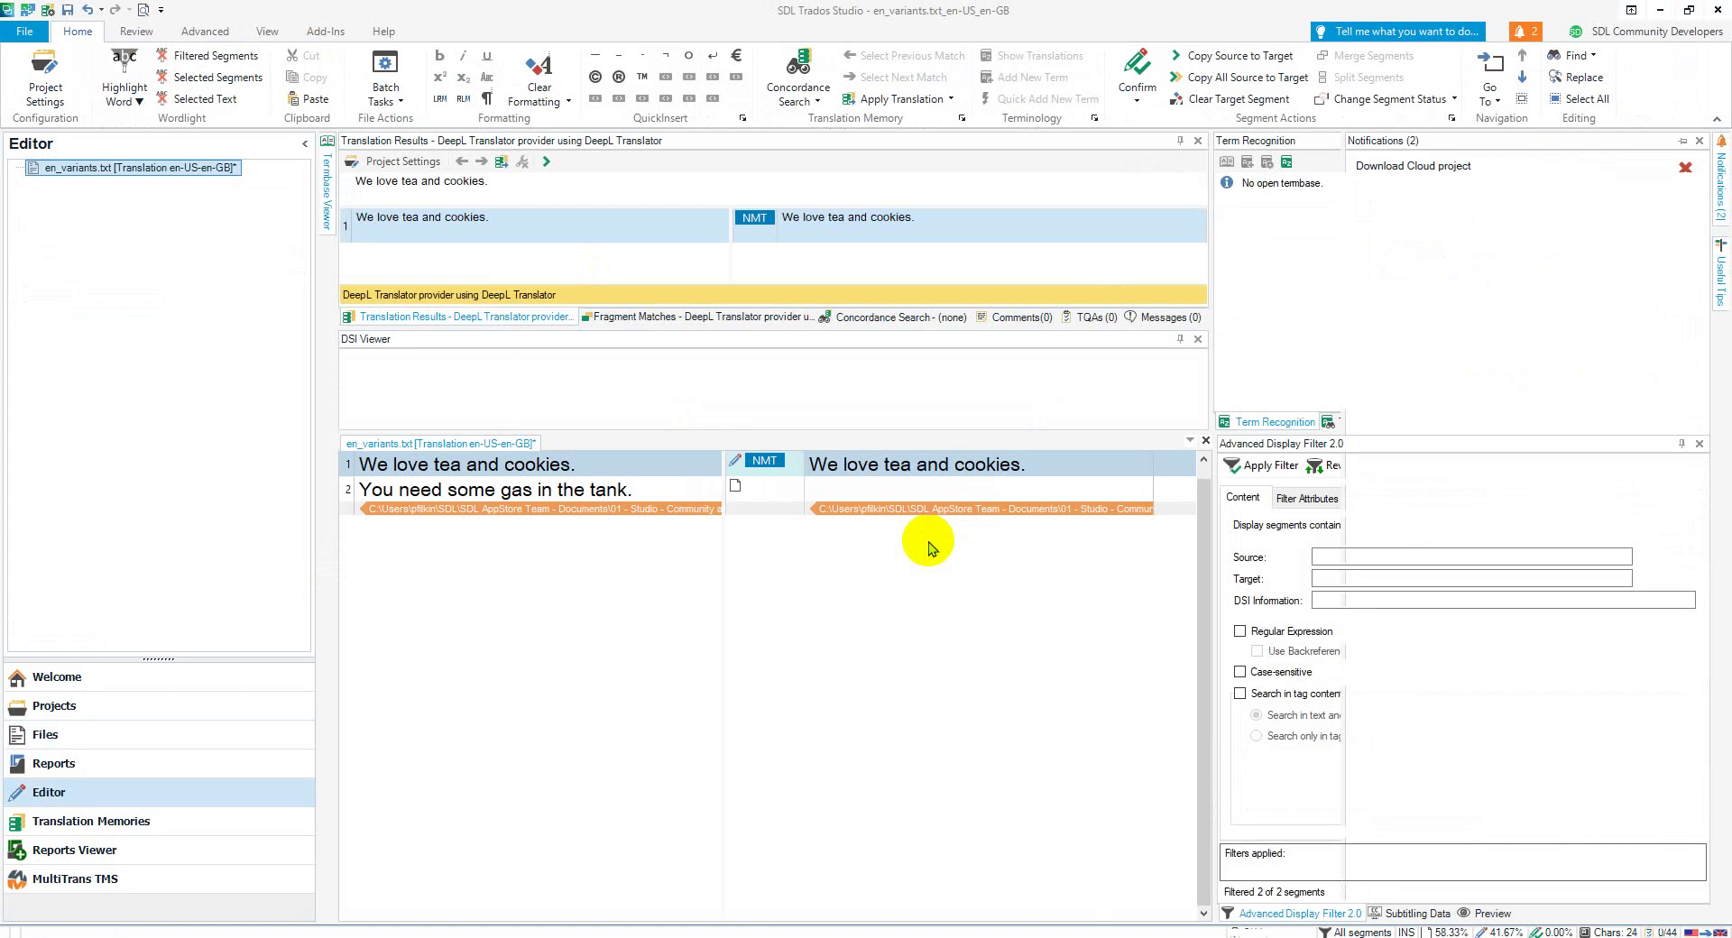
{"action": "key", "text": "ctrl+s"}
{"action": "left_click", "coordinate": [712, 456]}
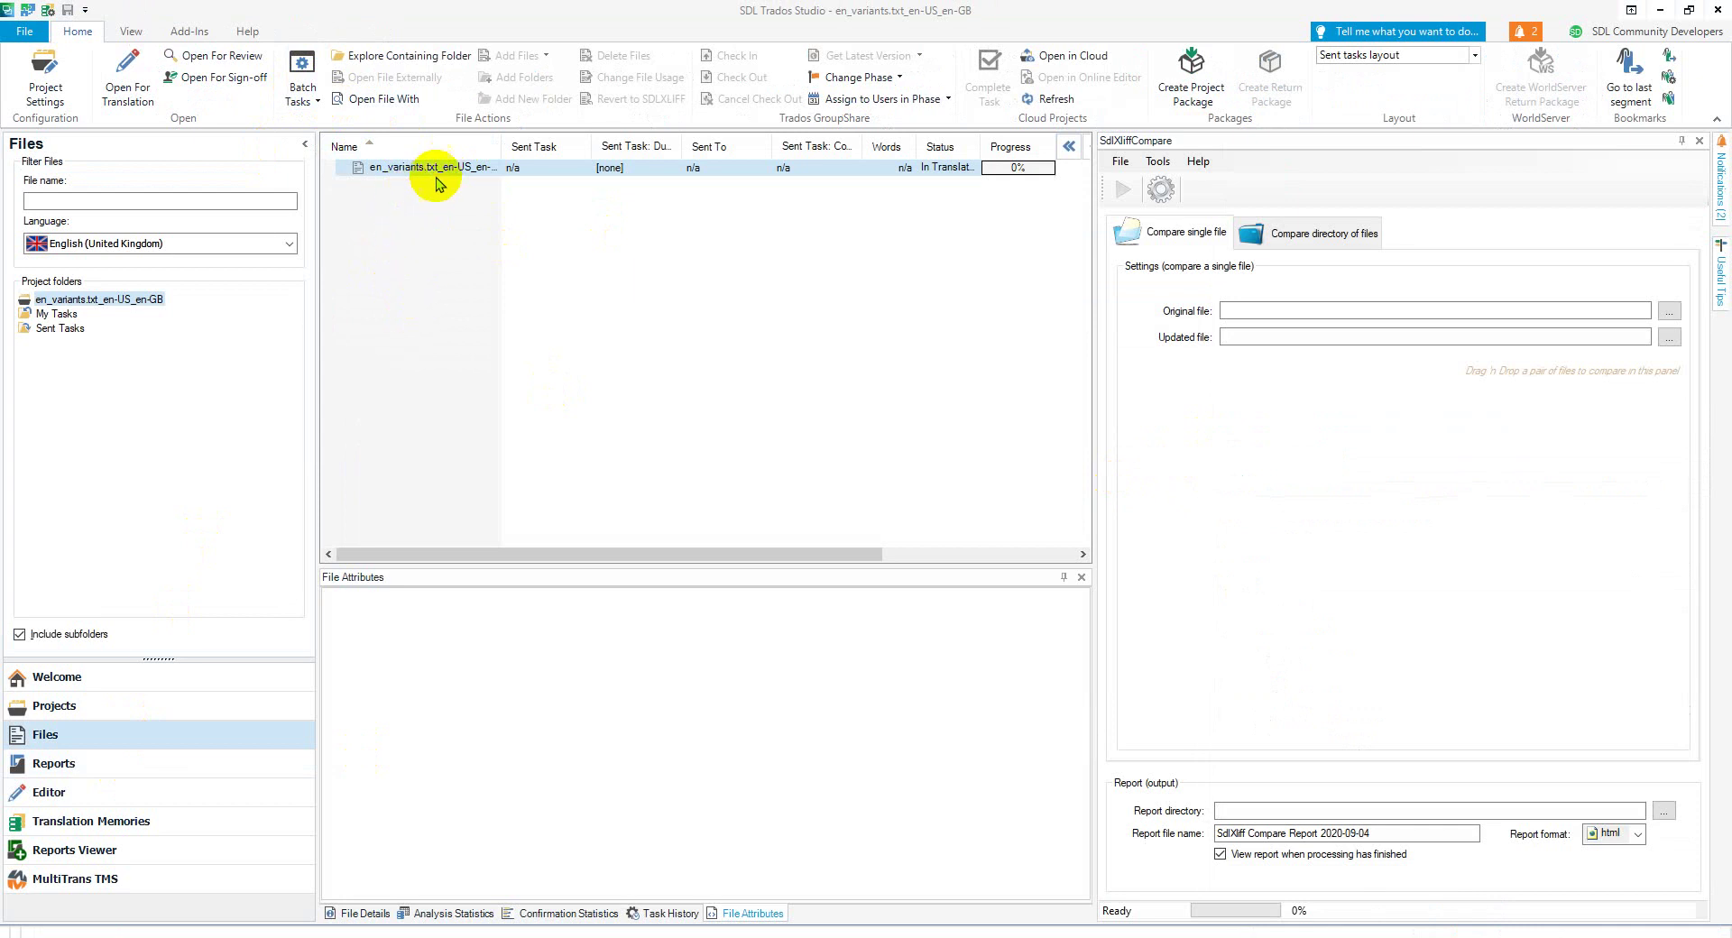
- Run the Analyze Files batch task on en_variants, reviewing its Analyze Files and Fuzzy Bands settings
{"action": "left_click", "coordinate": [304, 87]}
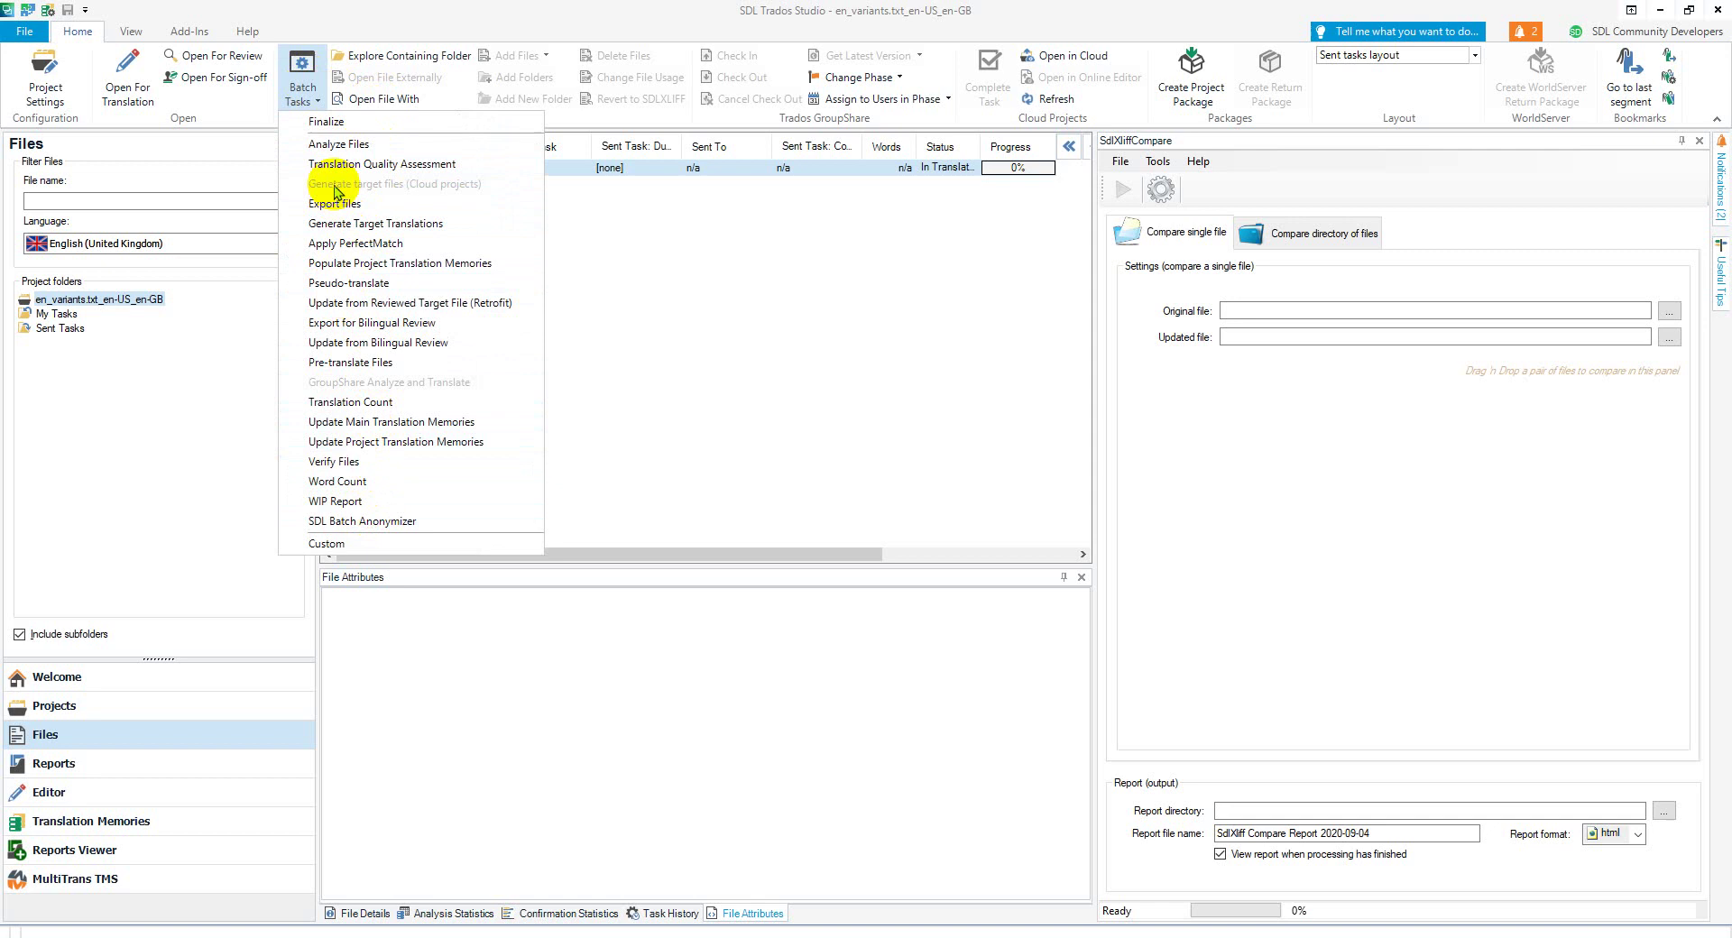
{"action": "left_click", "coordinate": [359, 146]}
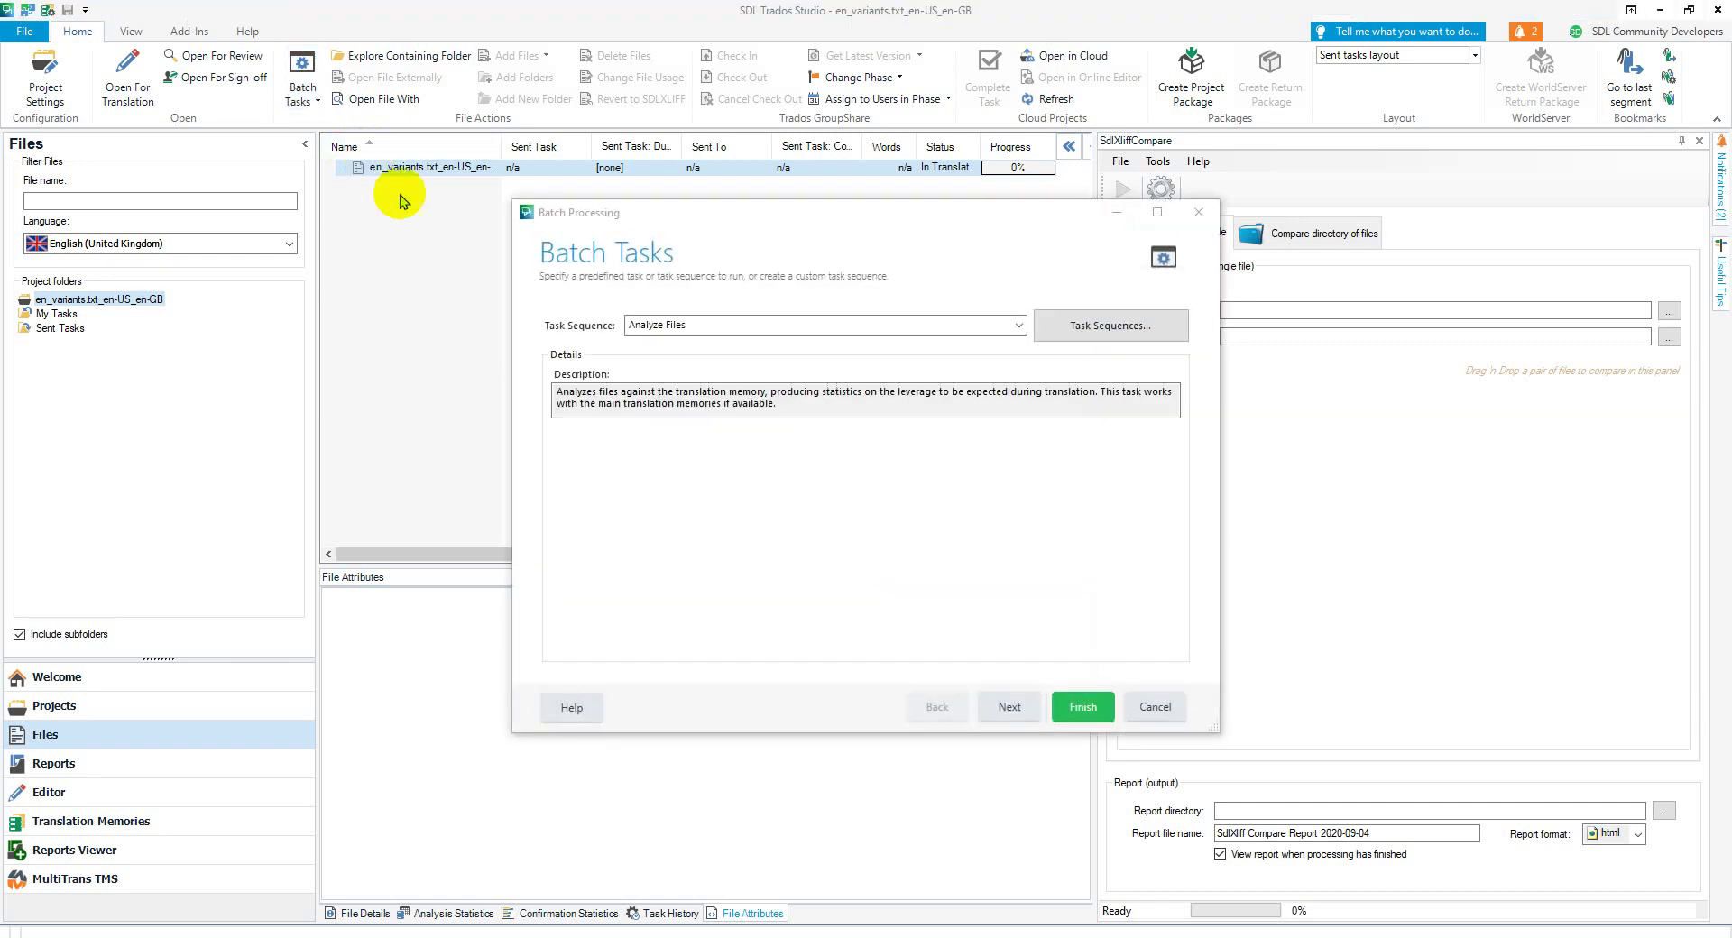
{"action": "left_click", "coordinate": [1007, 707]}
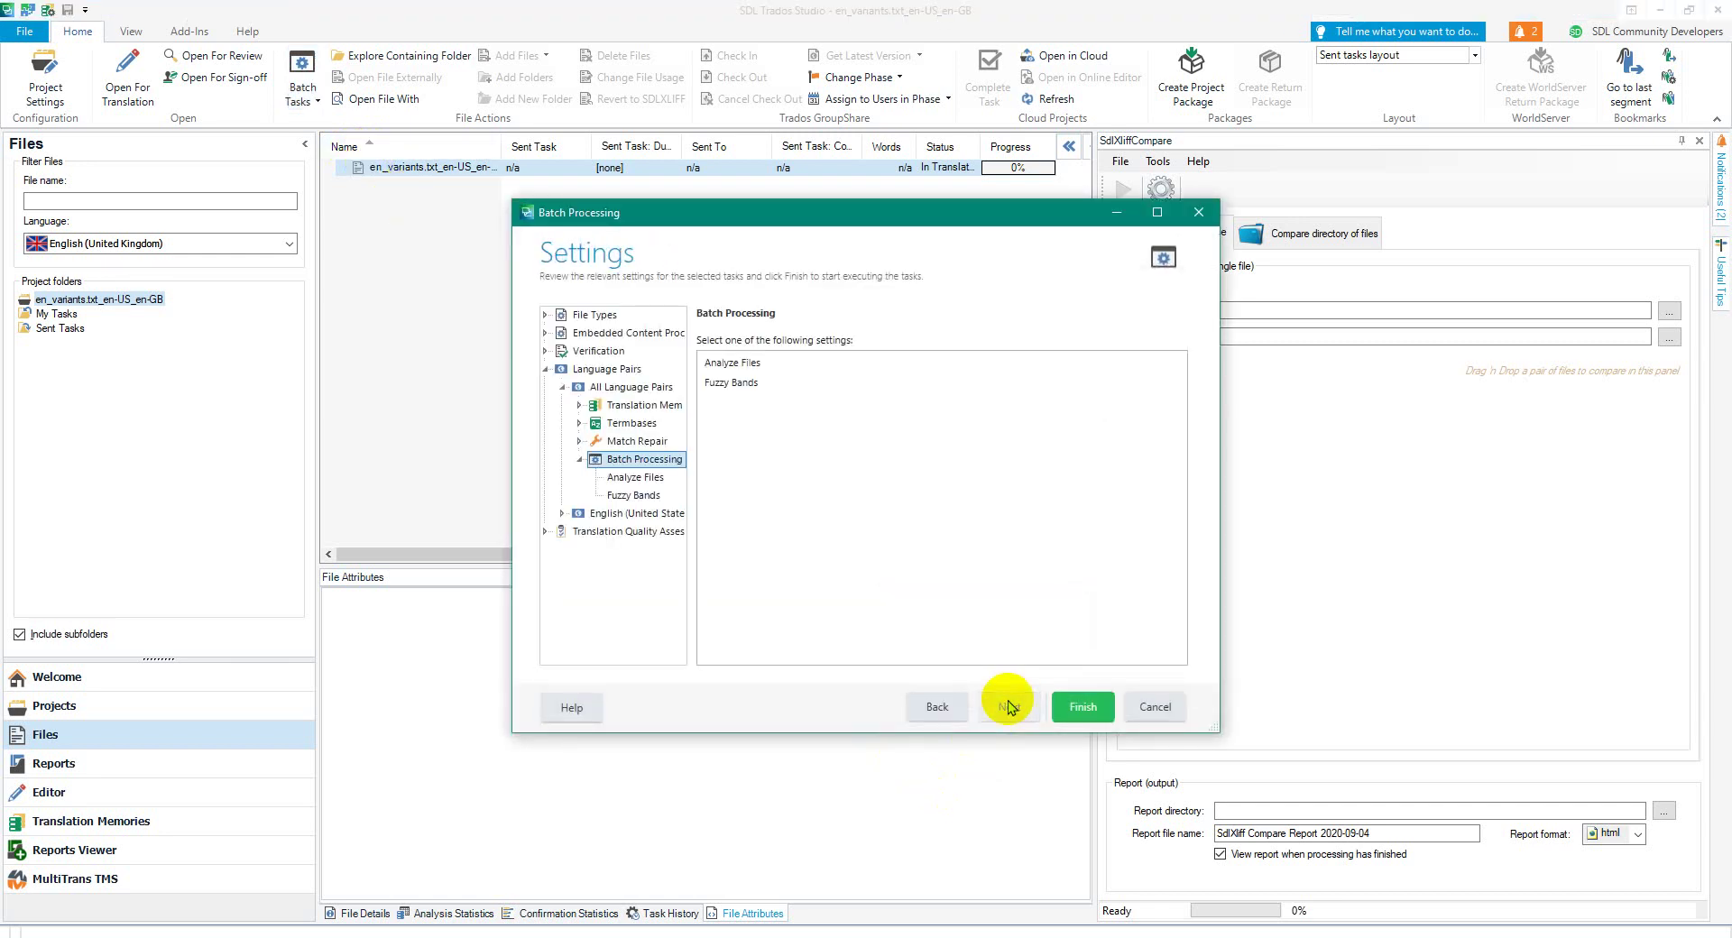
{"action": "left_click", "coordinate": [636, 478]}
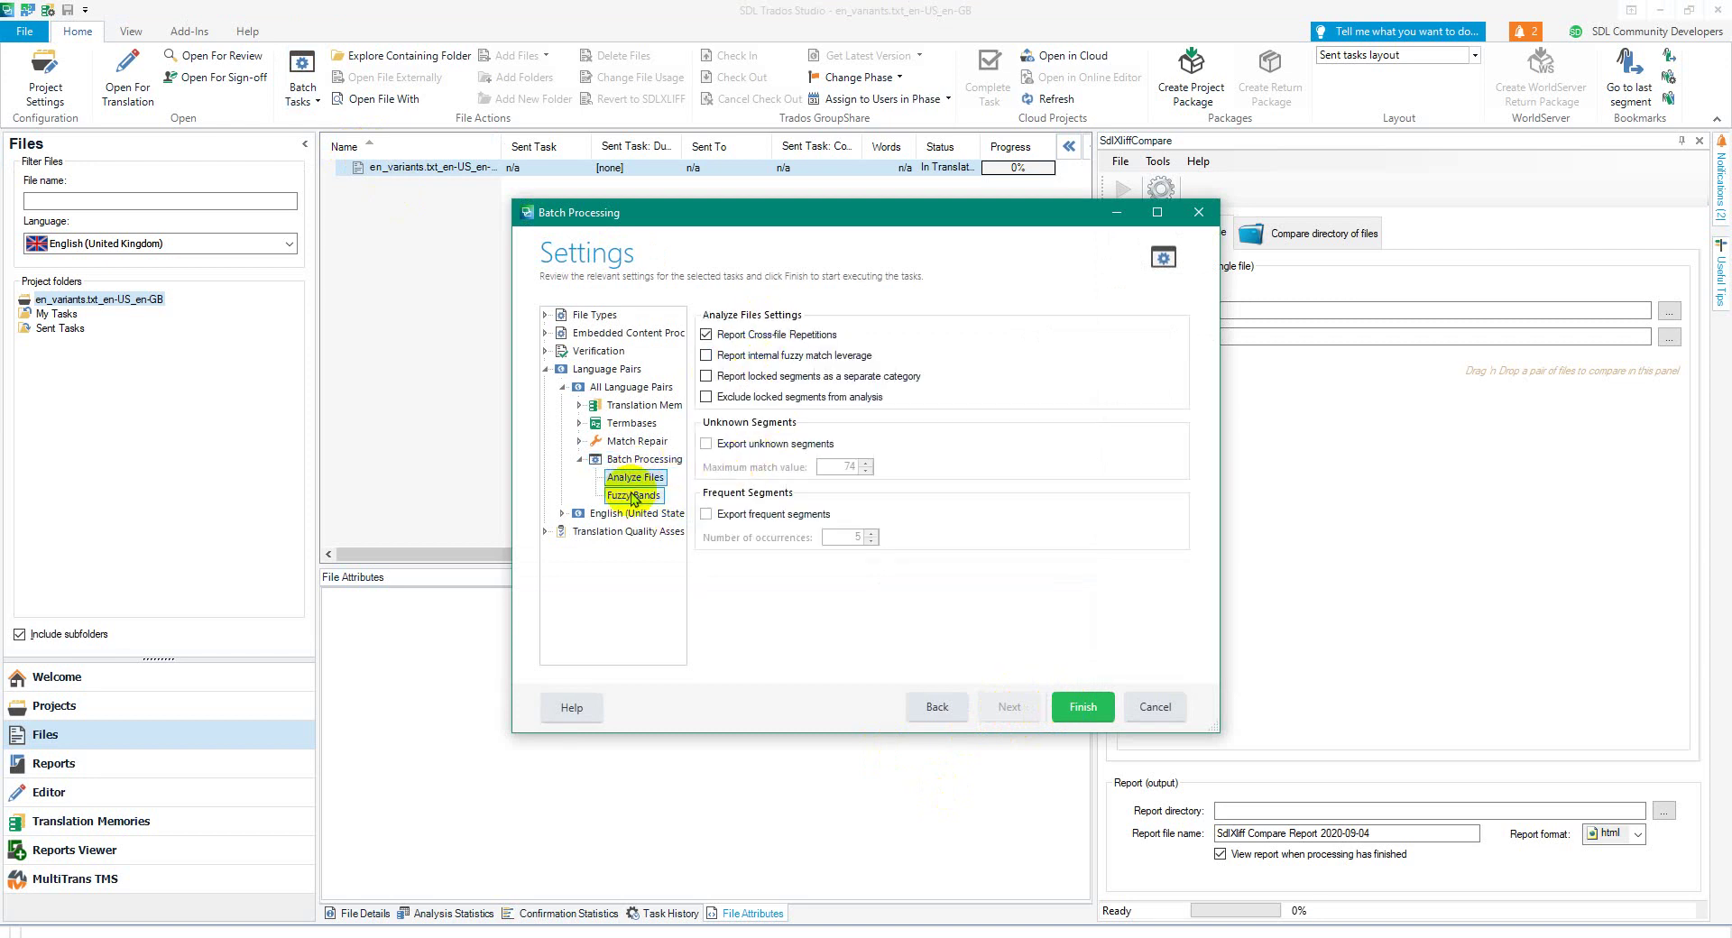
{"action": "left_click", "coordinate": [633, 495]}
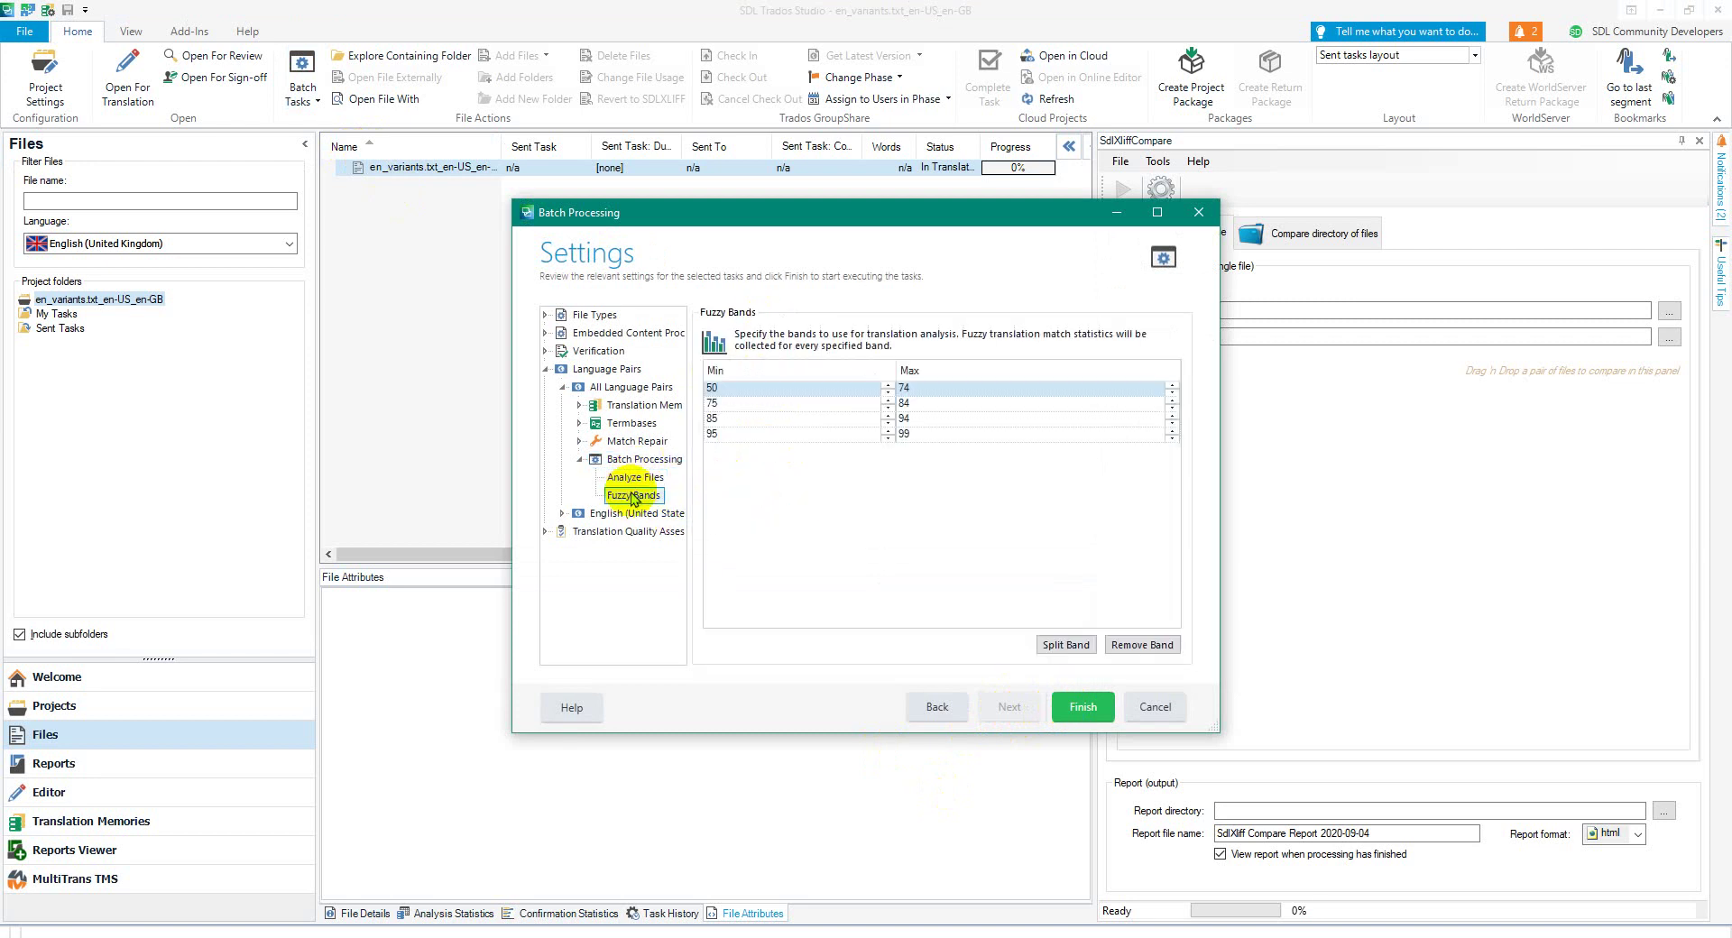
{"action": "left_click", "coordinate": [1082, 709]}
{"action": "left_click", "coordinate": [1084, 708]}
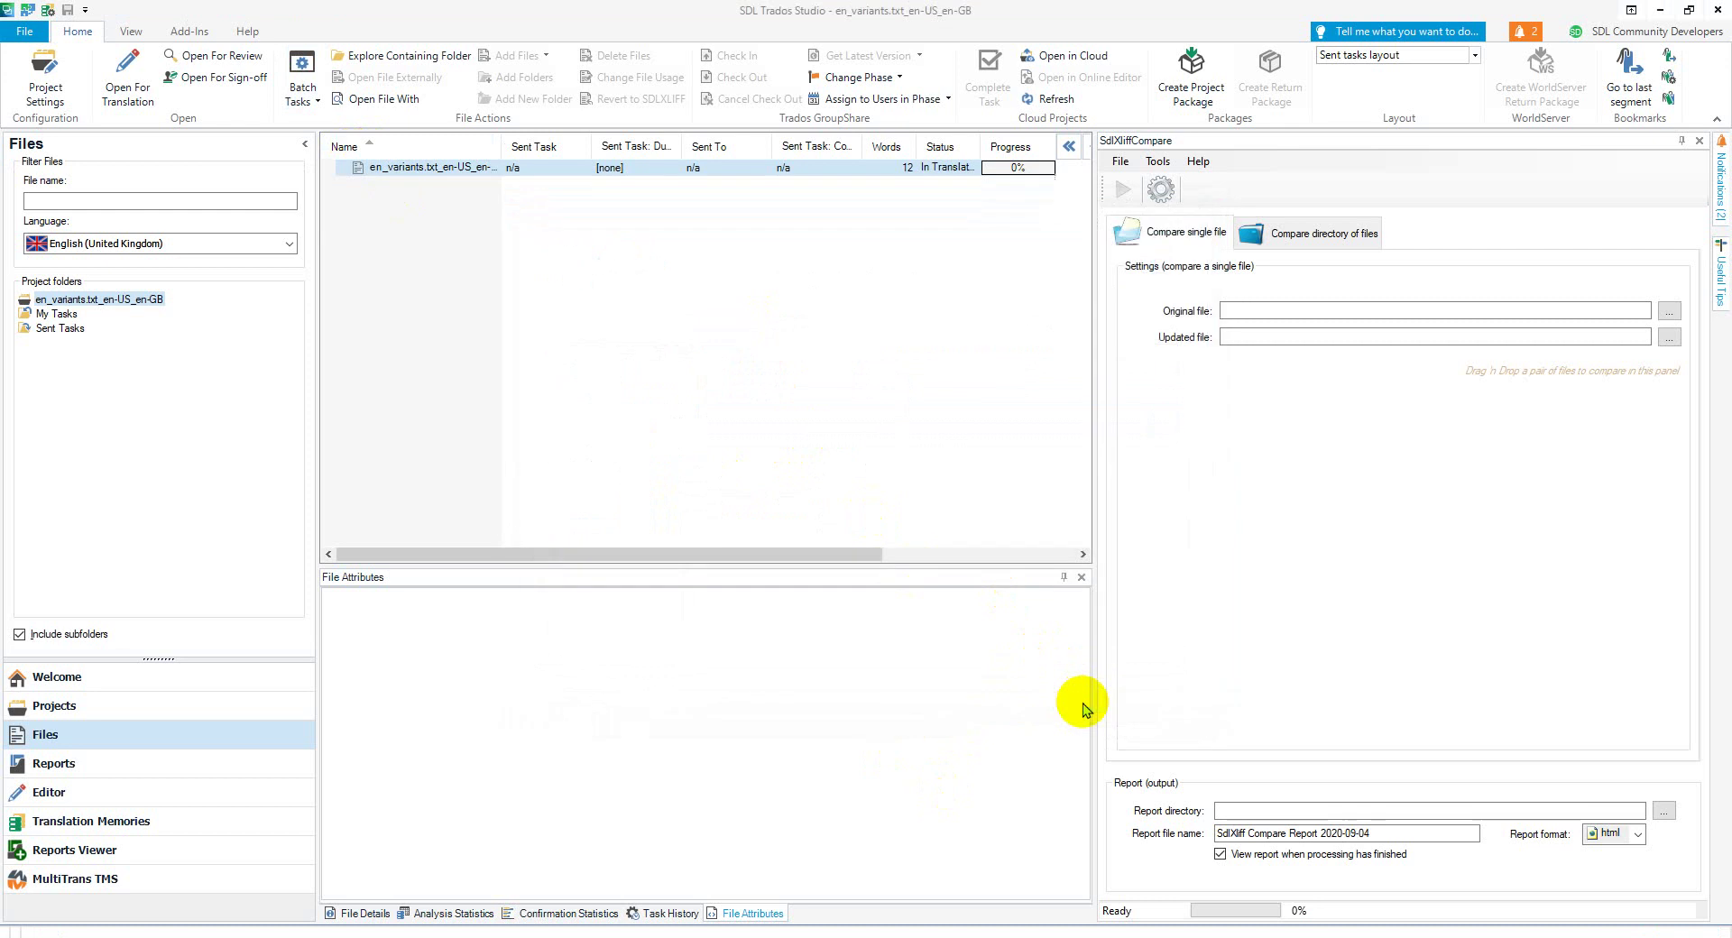
- View the Analyze Files report totals: 2 segments, 12 words, all New/AT
{"action": "left_click", "coordinate": [65, 767]}
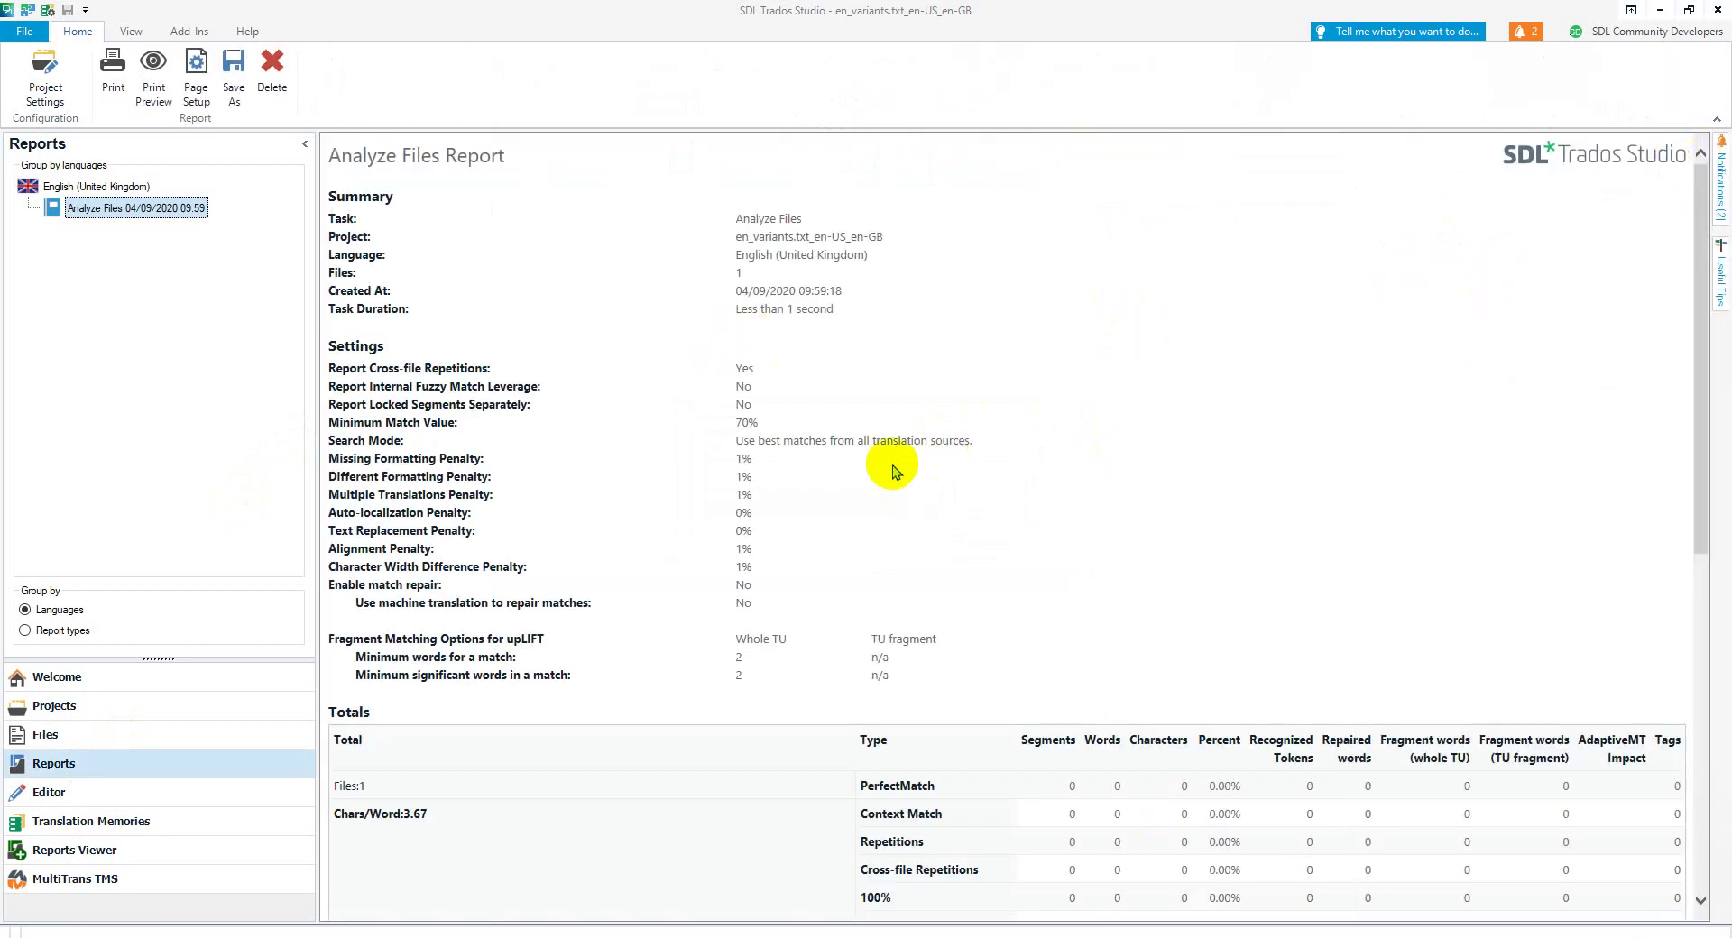
{"action": "scroll", "coordinate": [896, 471], "scroll_direction": "down", "scroll_amount": 5}
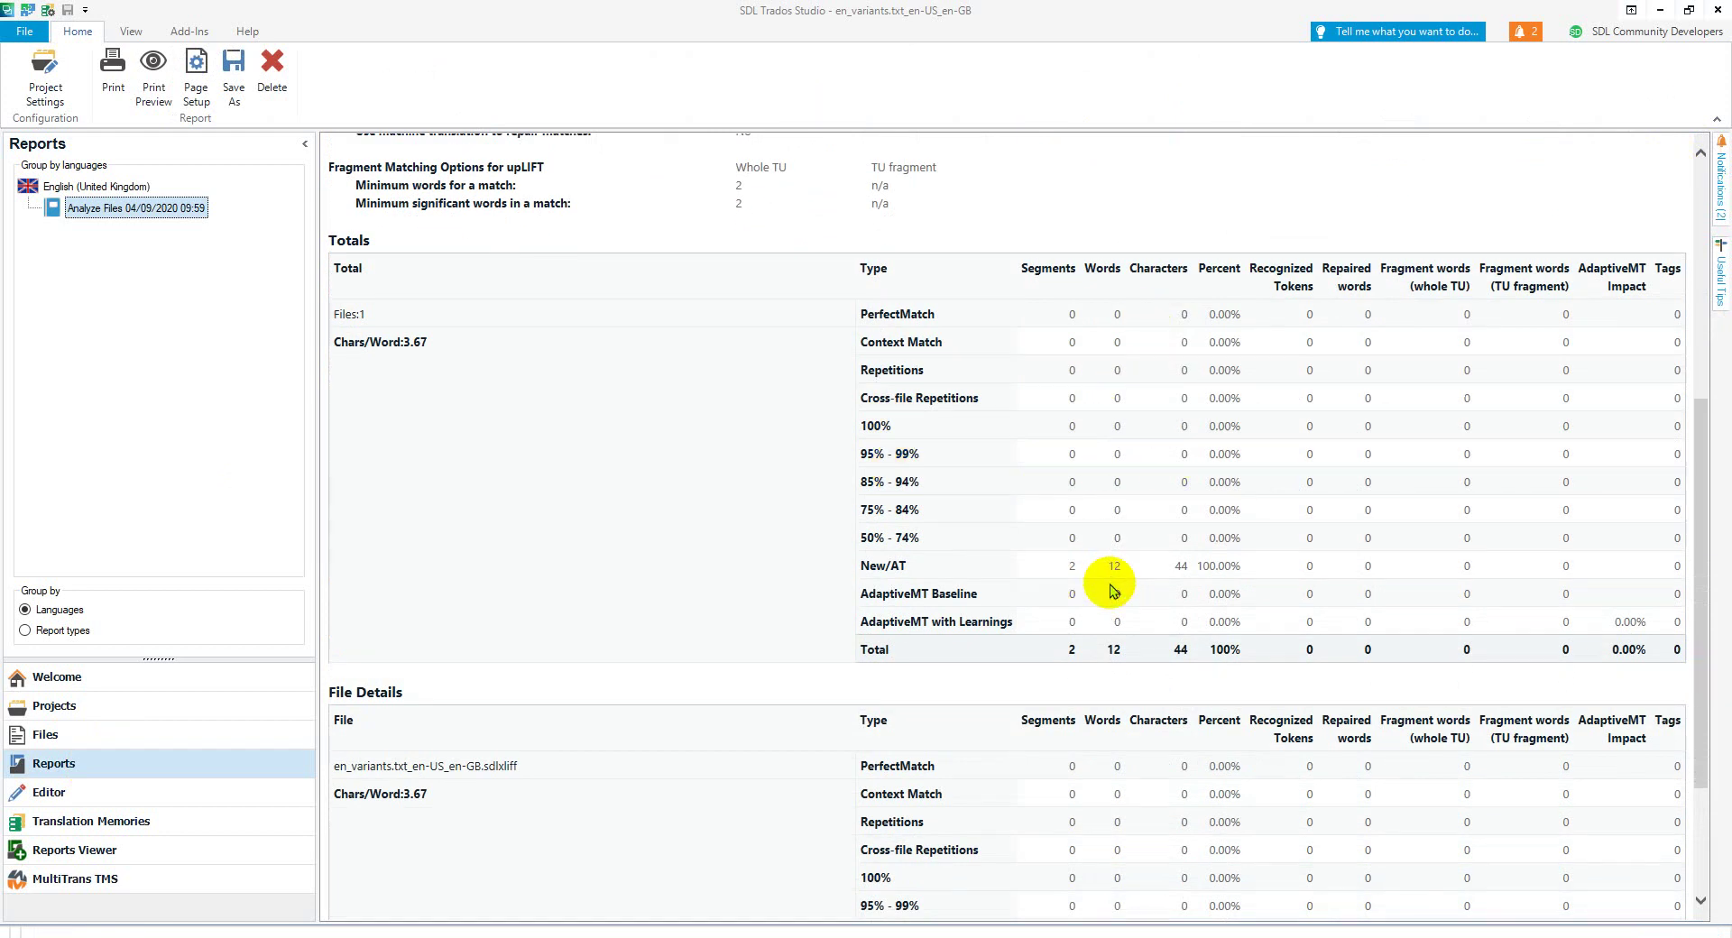
{"action": "scroll", "coordinate": [1110, 587], "scroll_direction": "up", "scroll_amount": 5}
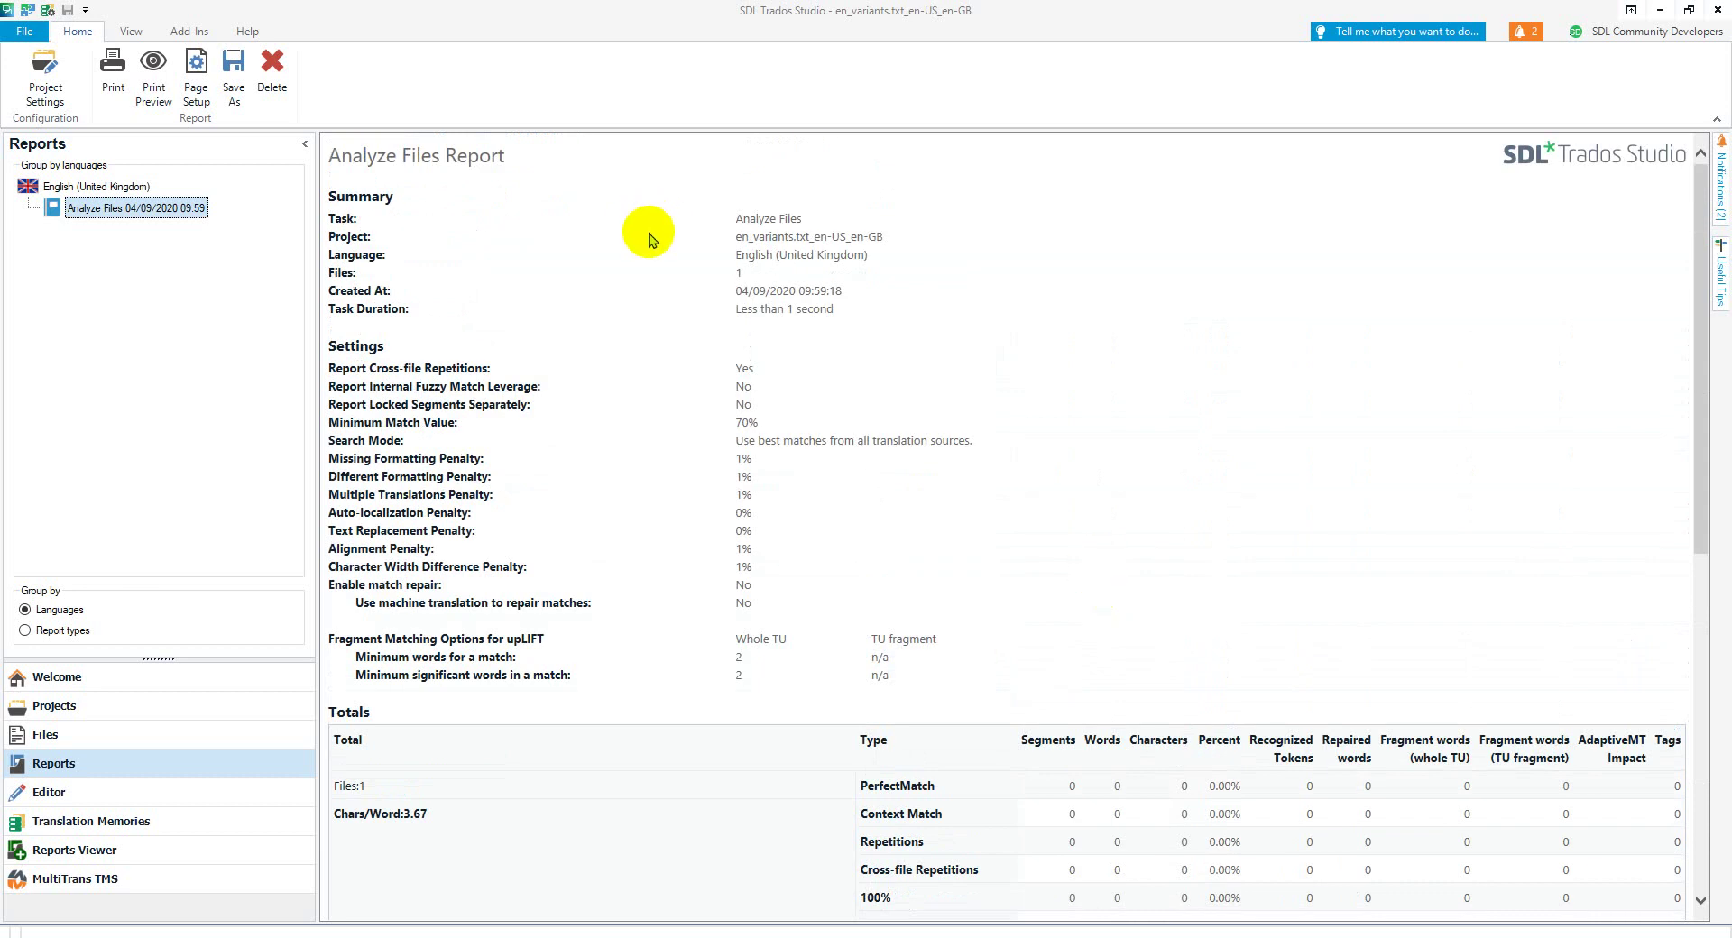
- Return to the Projects view and start a New Local Project
{"action": "left_click", "coordinate": [109, 719]}
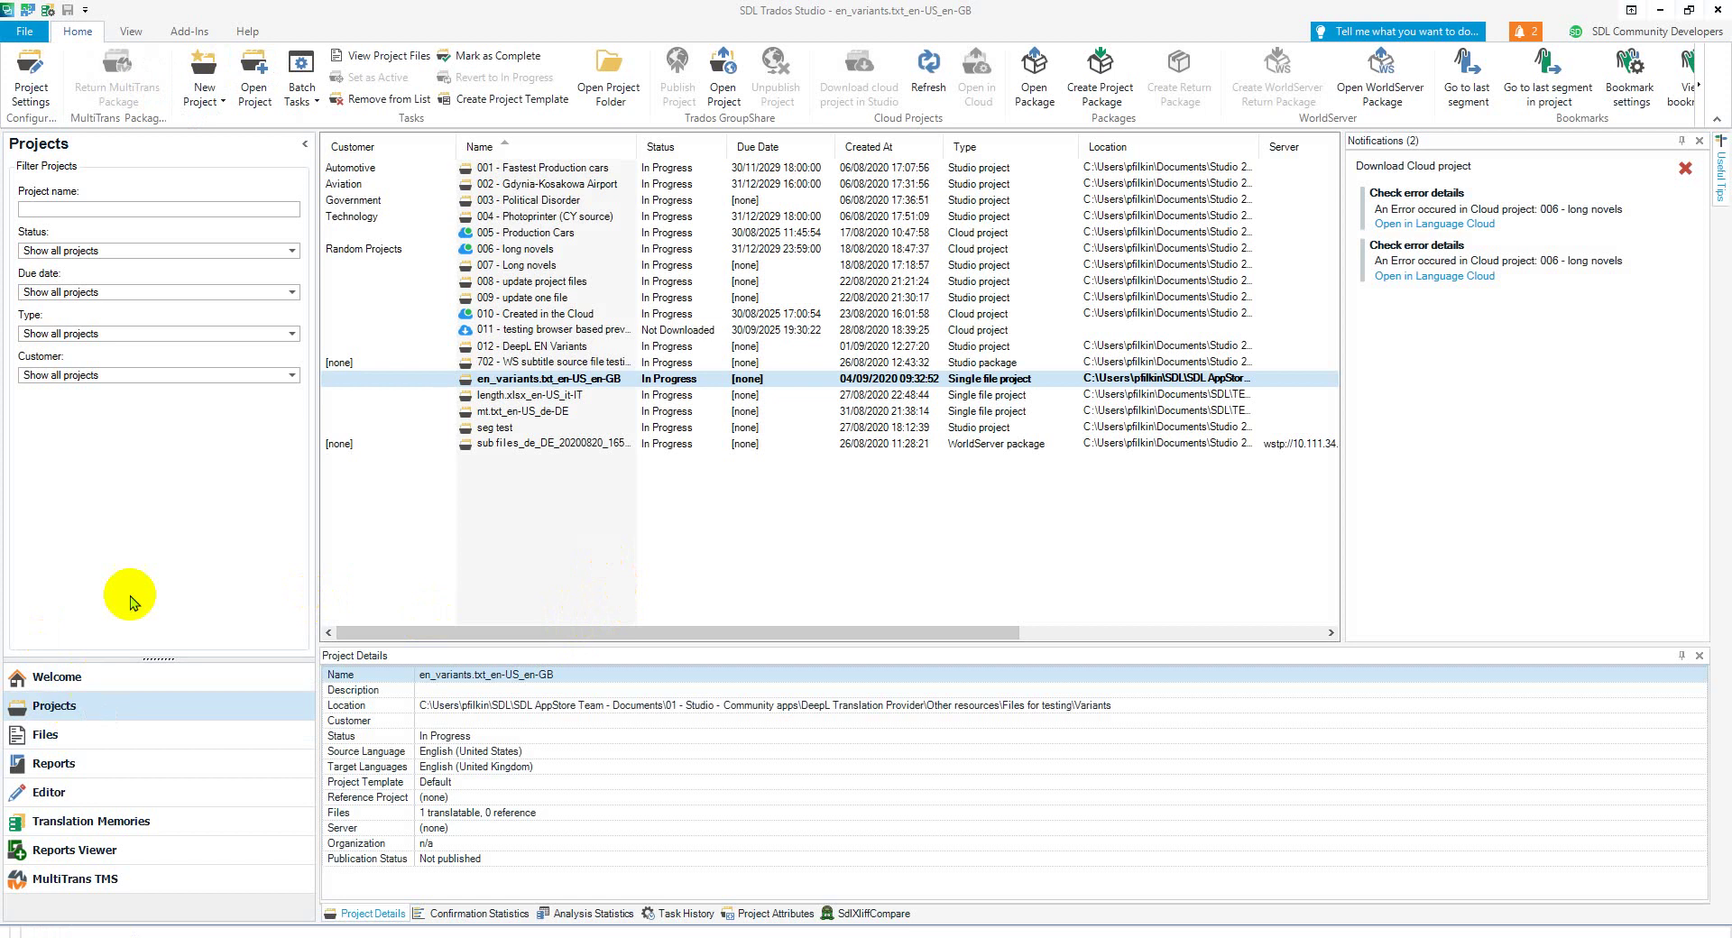
{"action": "left_click", "coordinate": [219, 99]}
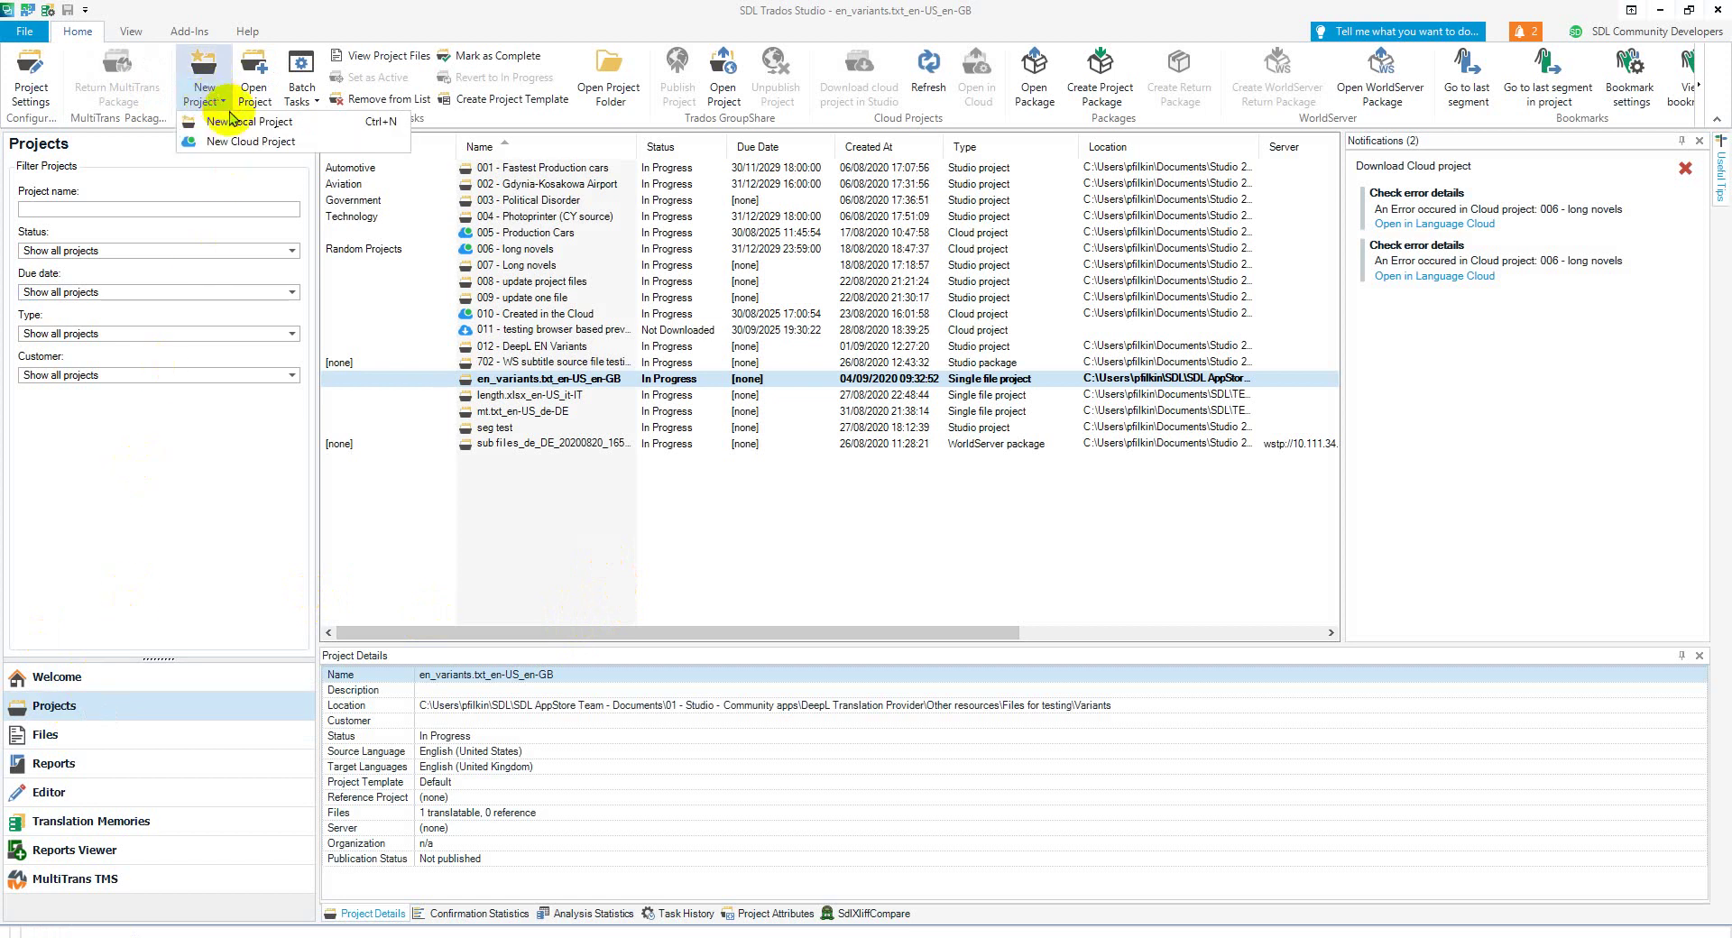
{"action": "left_click", "coordinate": [242, 124]}
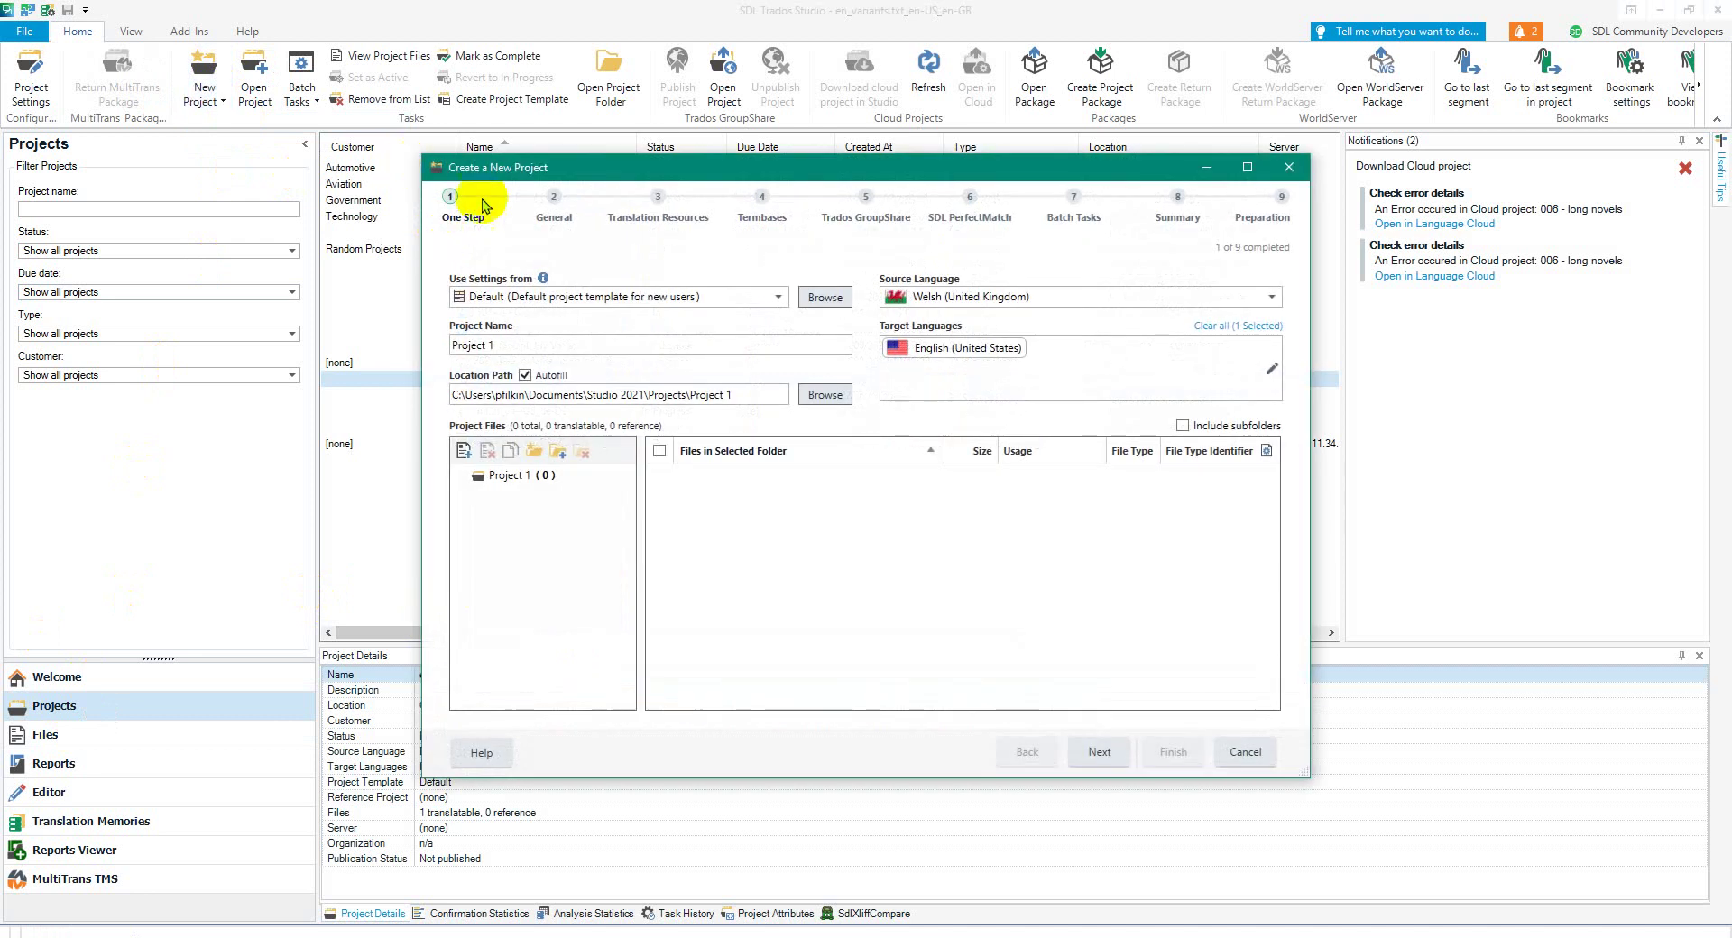
- Reposition the Create a New Project wizard window on screen
{"action": "left_click_drag", "start_coordinate": [844, 167], "coordinate": [897, 379]}
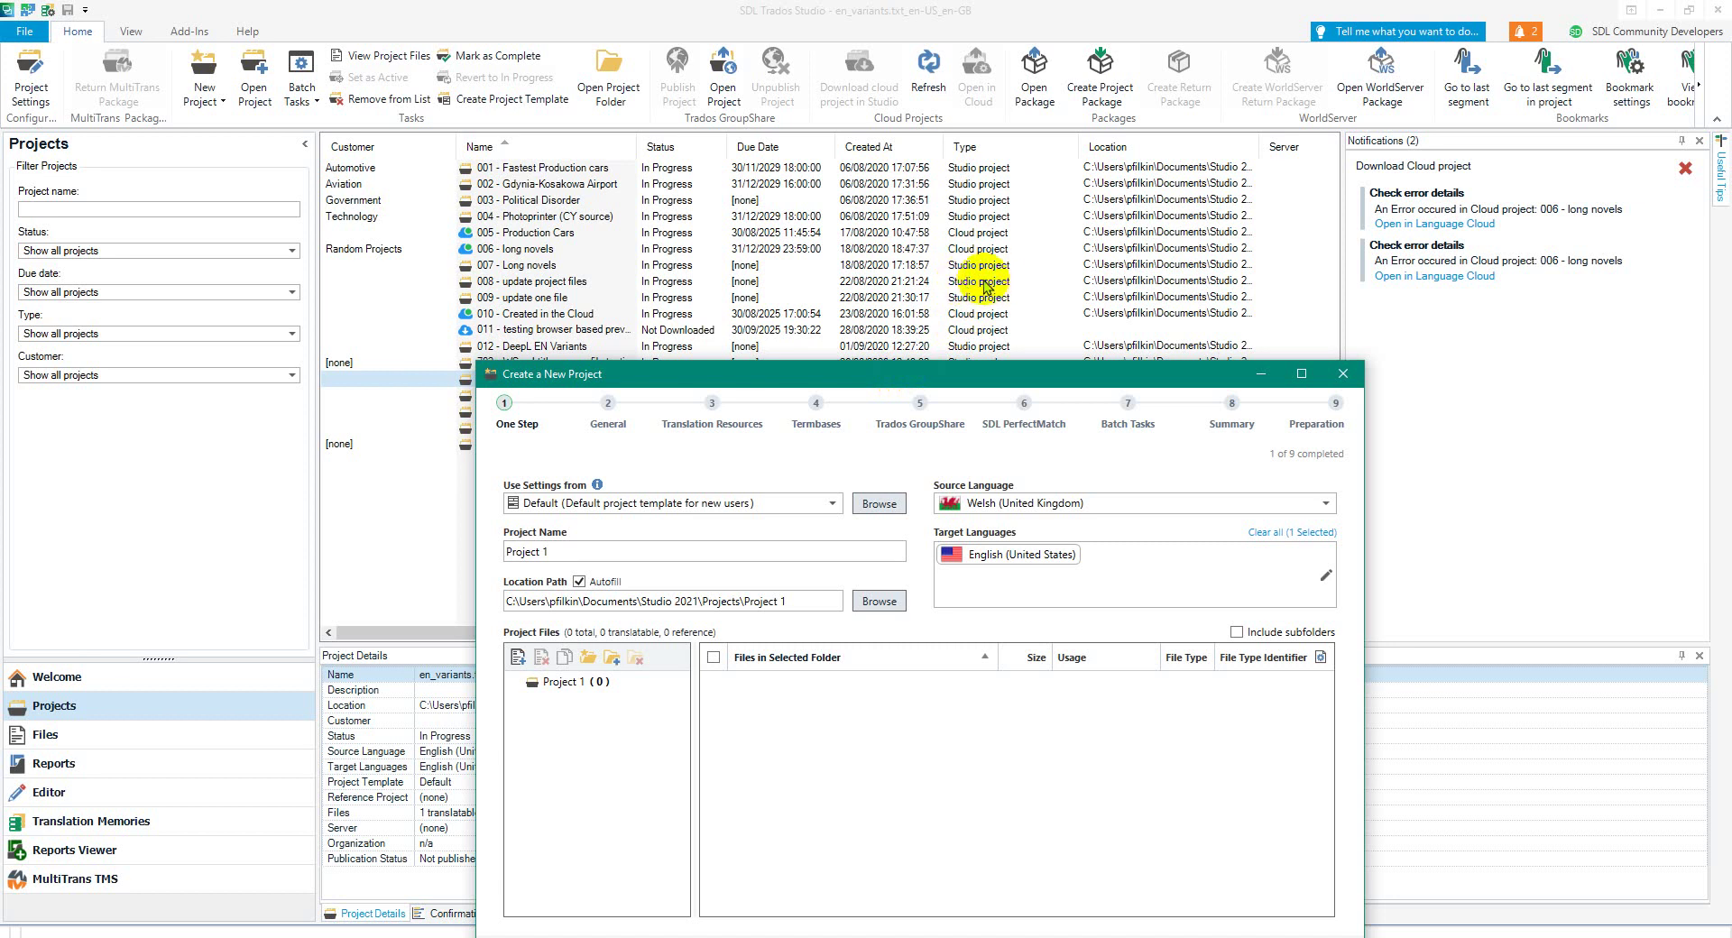
{"action": "left_click_drag", "start_coordinate": [992, 374], "coordinate": [940, 181]}
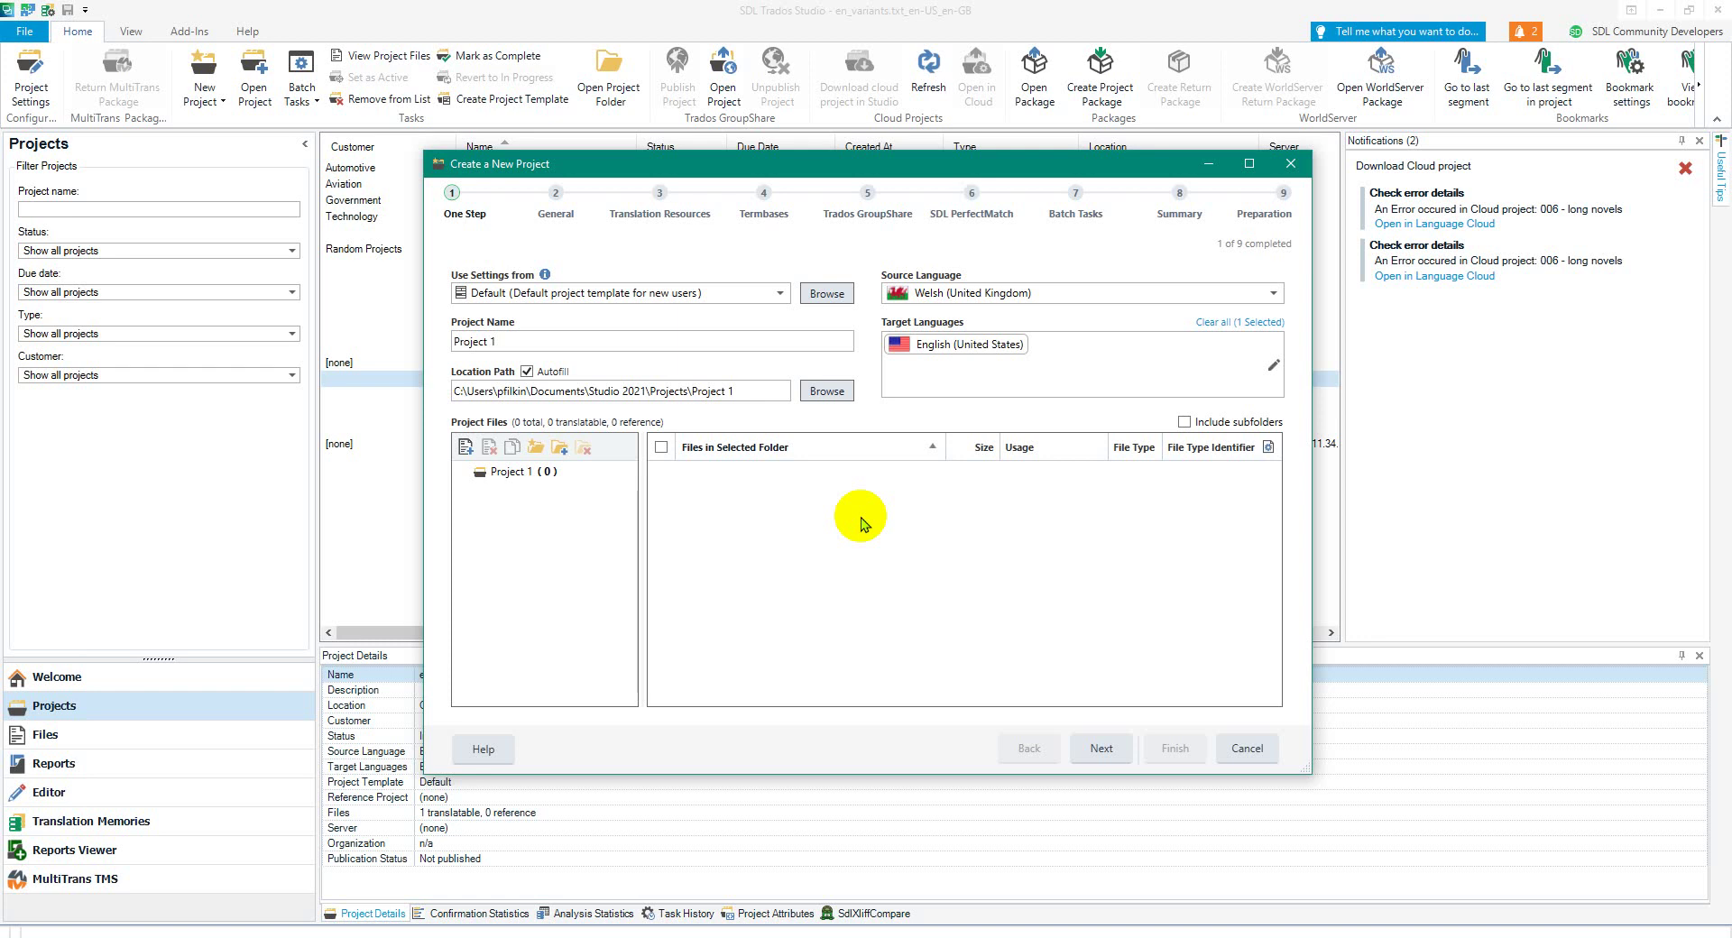
{"action": "left_click_drag", "start_coordinate": [929, 172], "coordinate": [879, 166]}
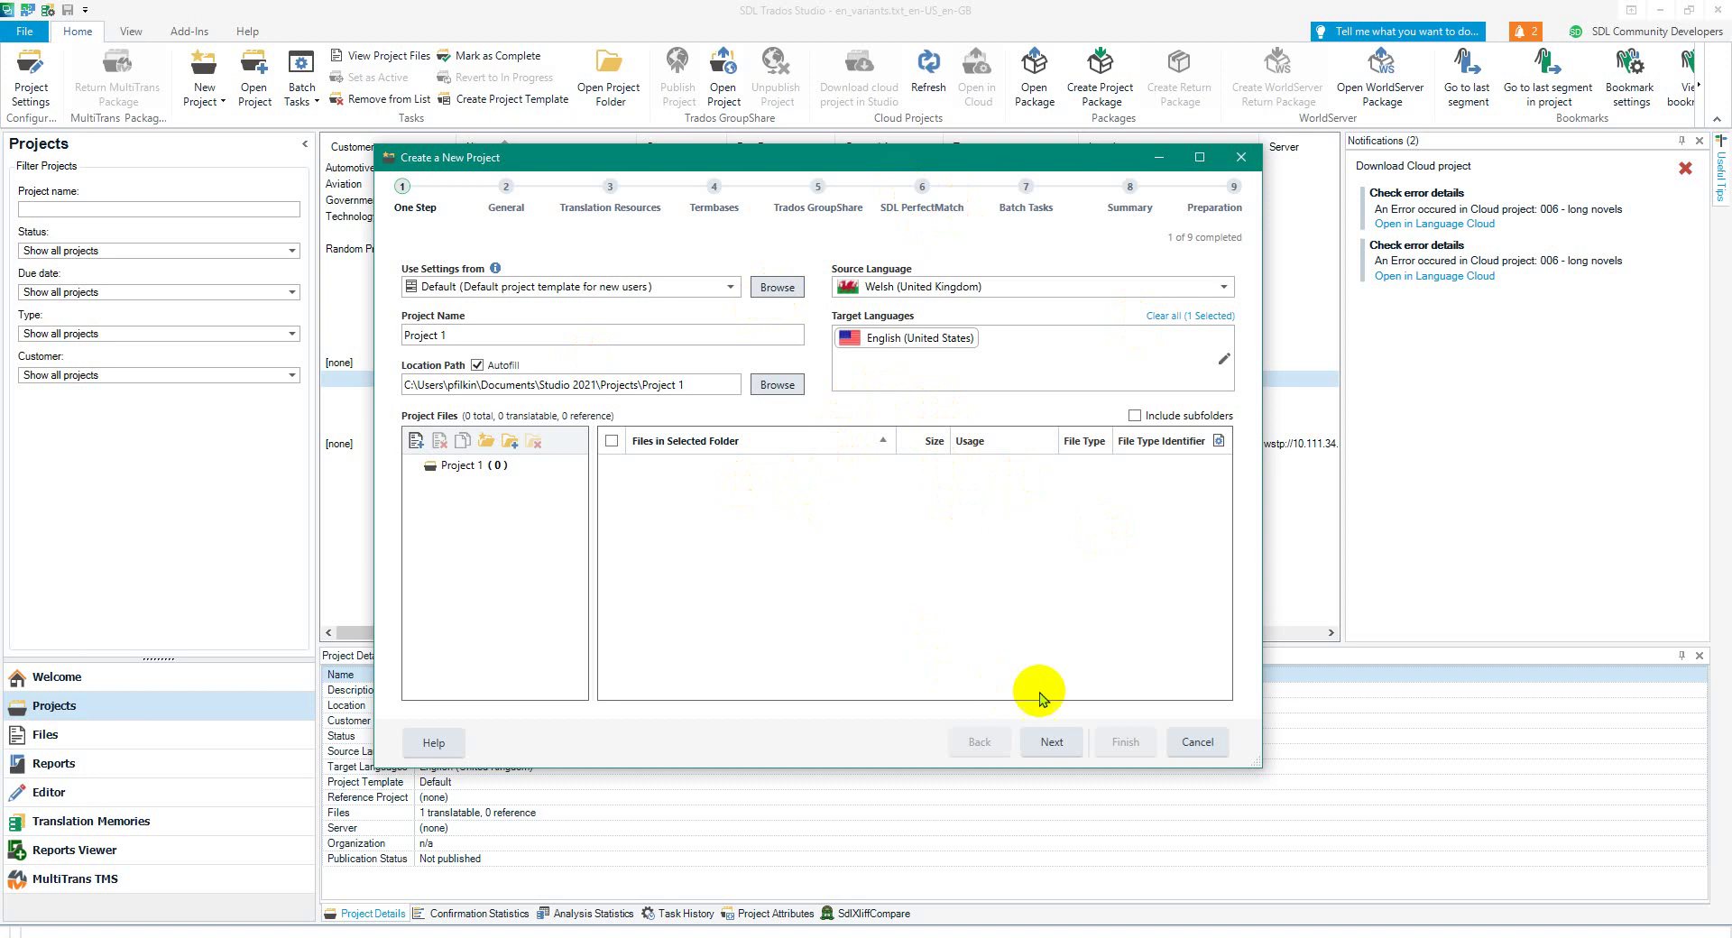
- Cancel the wizard, confirm abandoning it, and go to the Welcome page
{"action": "left_click", "coordinate": [1202, 742]}
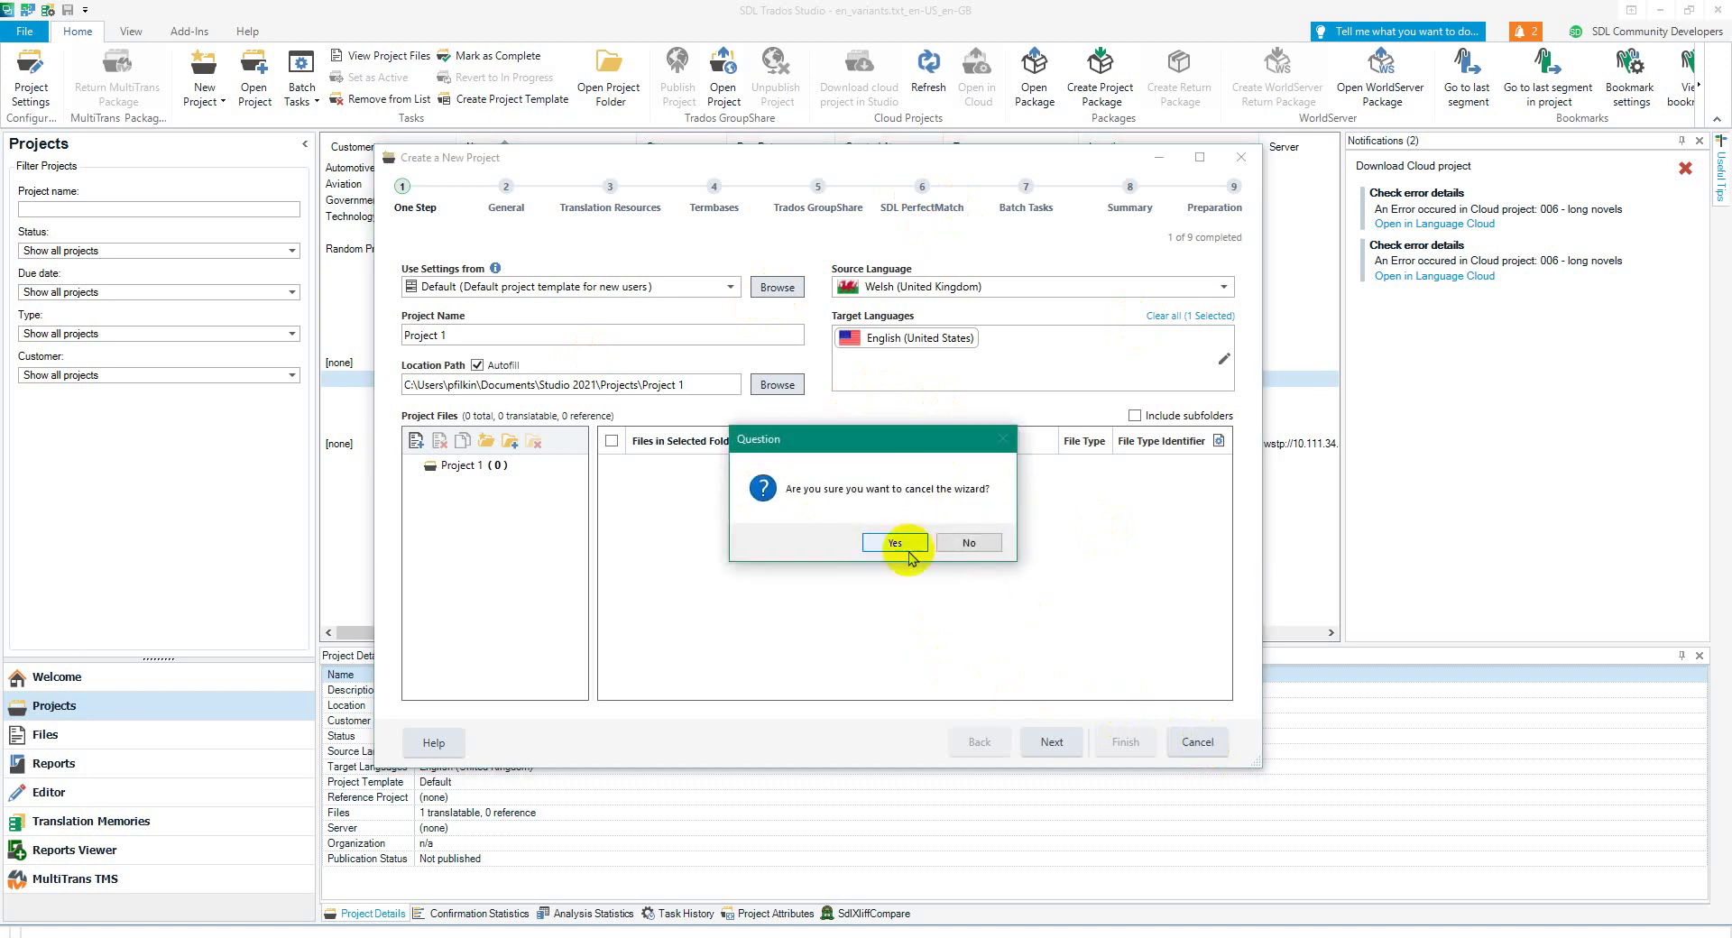
{"action": "left_click", "coordinate": [896, 542]}
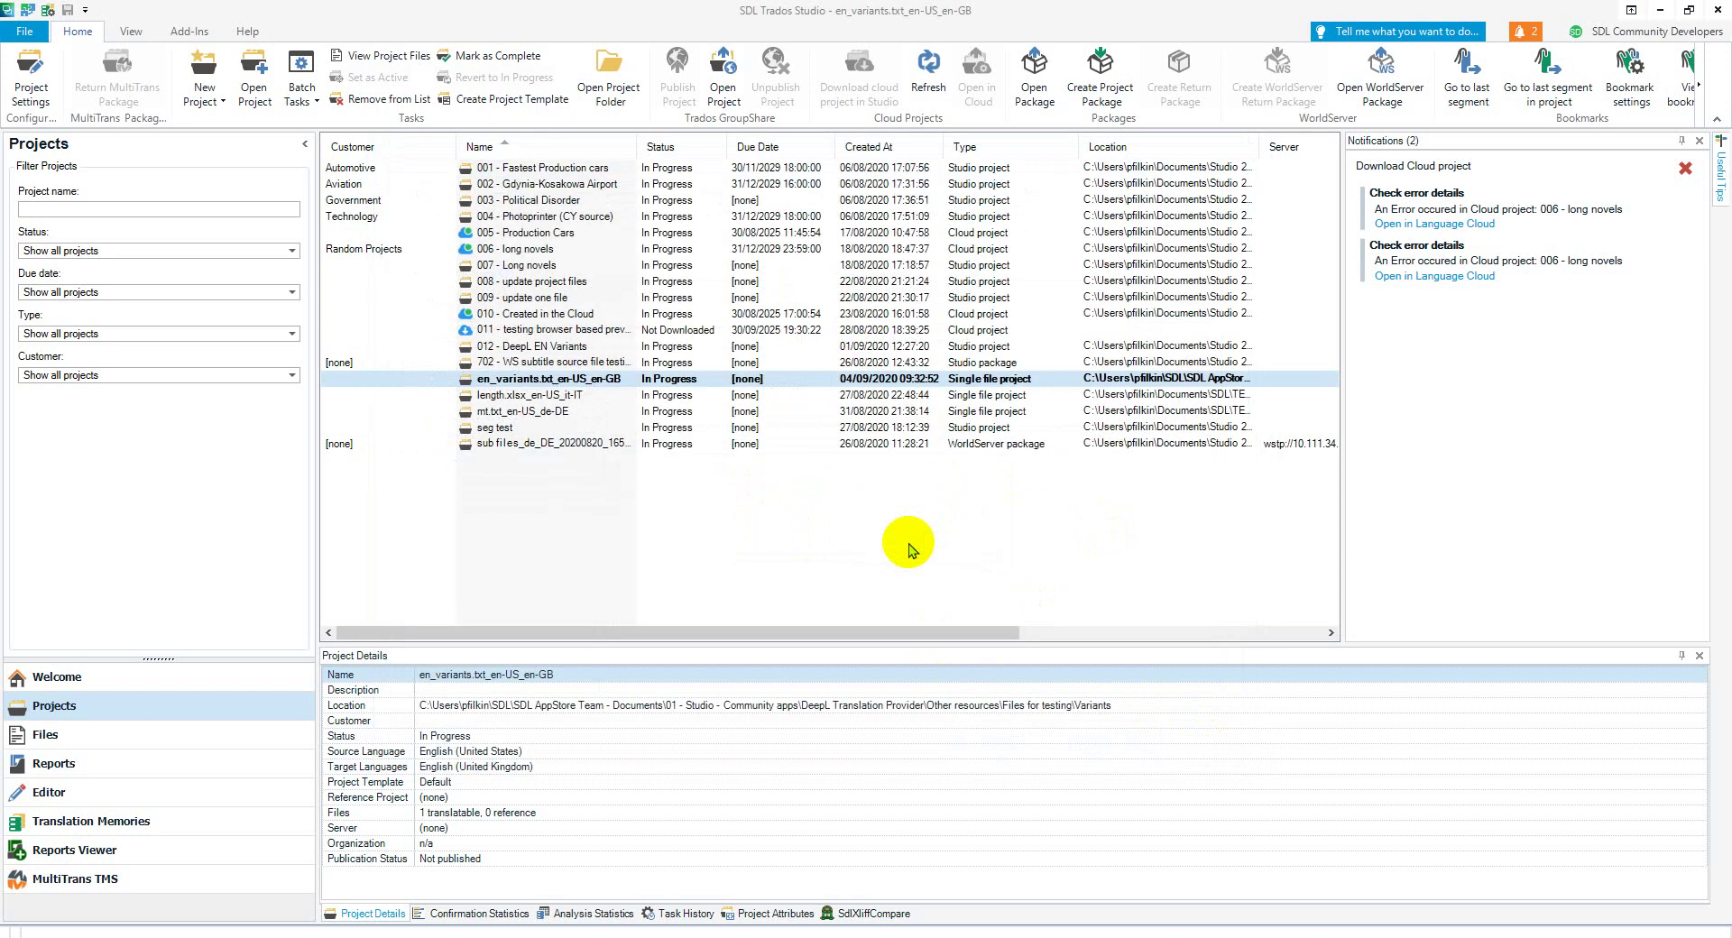
{"action": "left_click", "coordinate": [78, 678]}
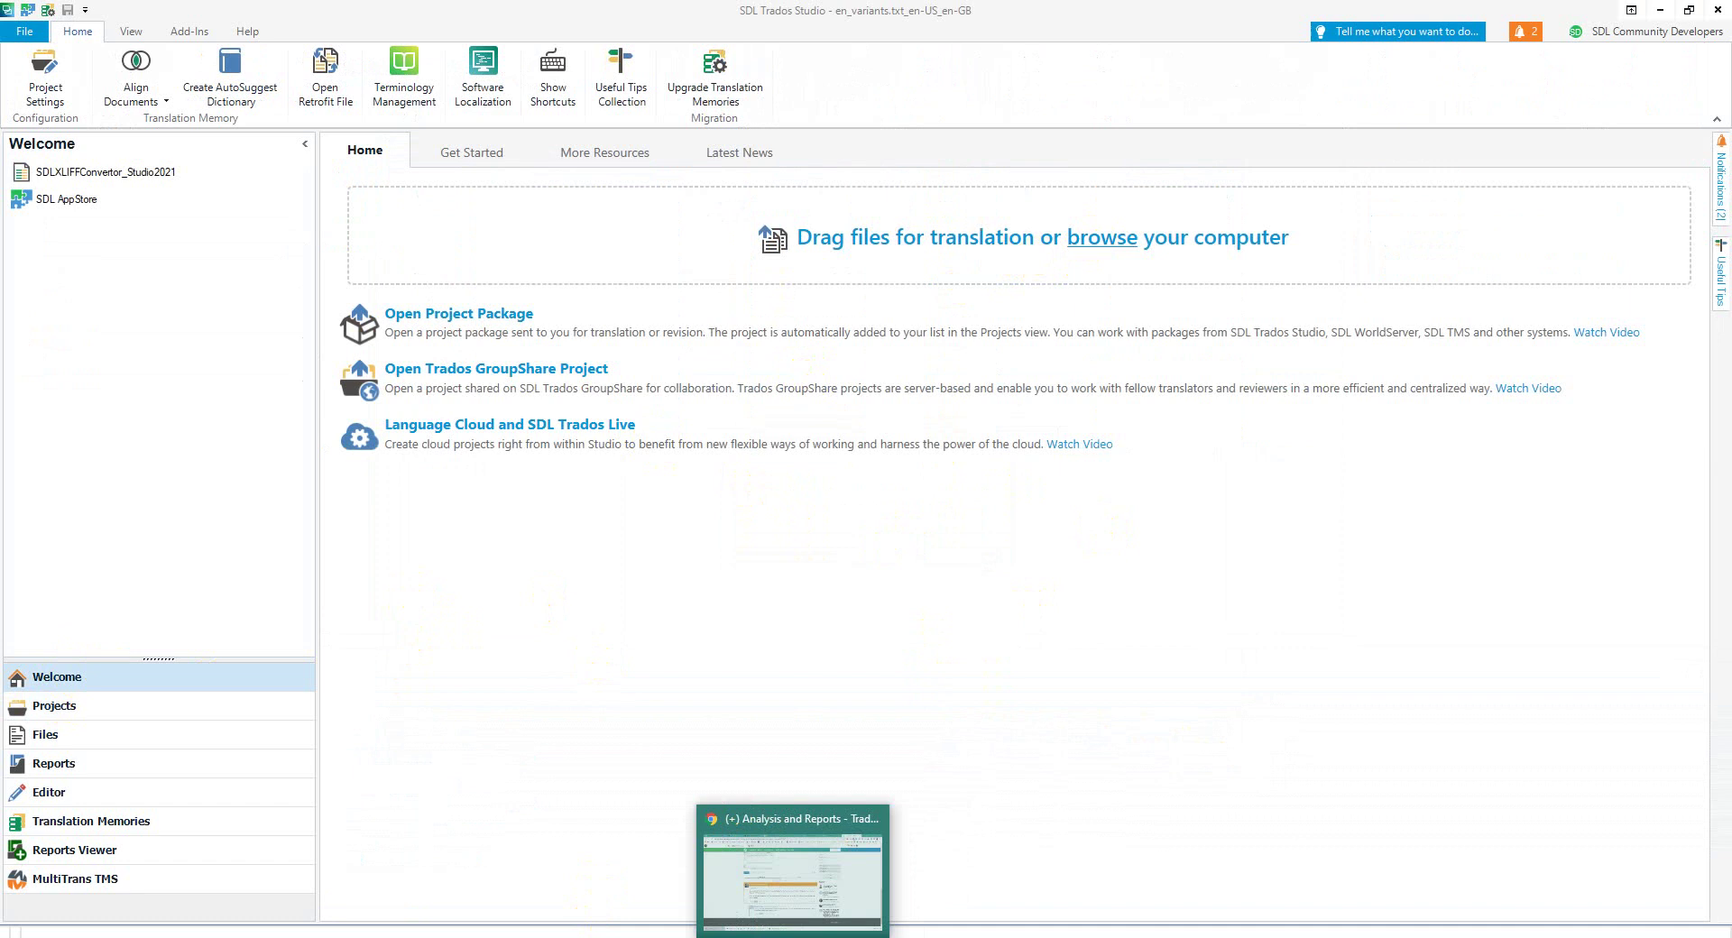
- Bring Total Commander to the front and step back through its folder history
{"action": "left_click", "coordinate": [800, 937]}
{"action": "left_click", "coordinate": [1067, 288]}
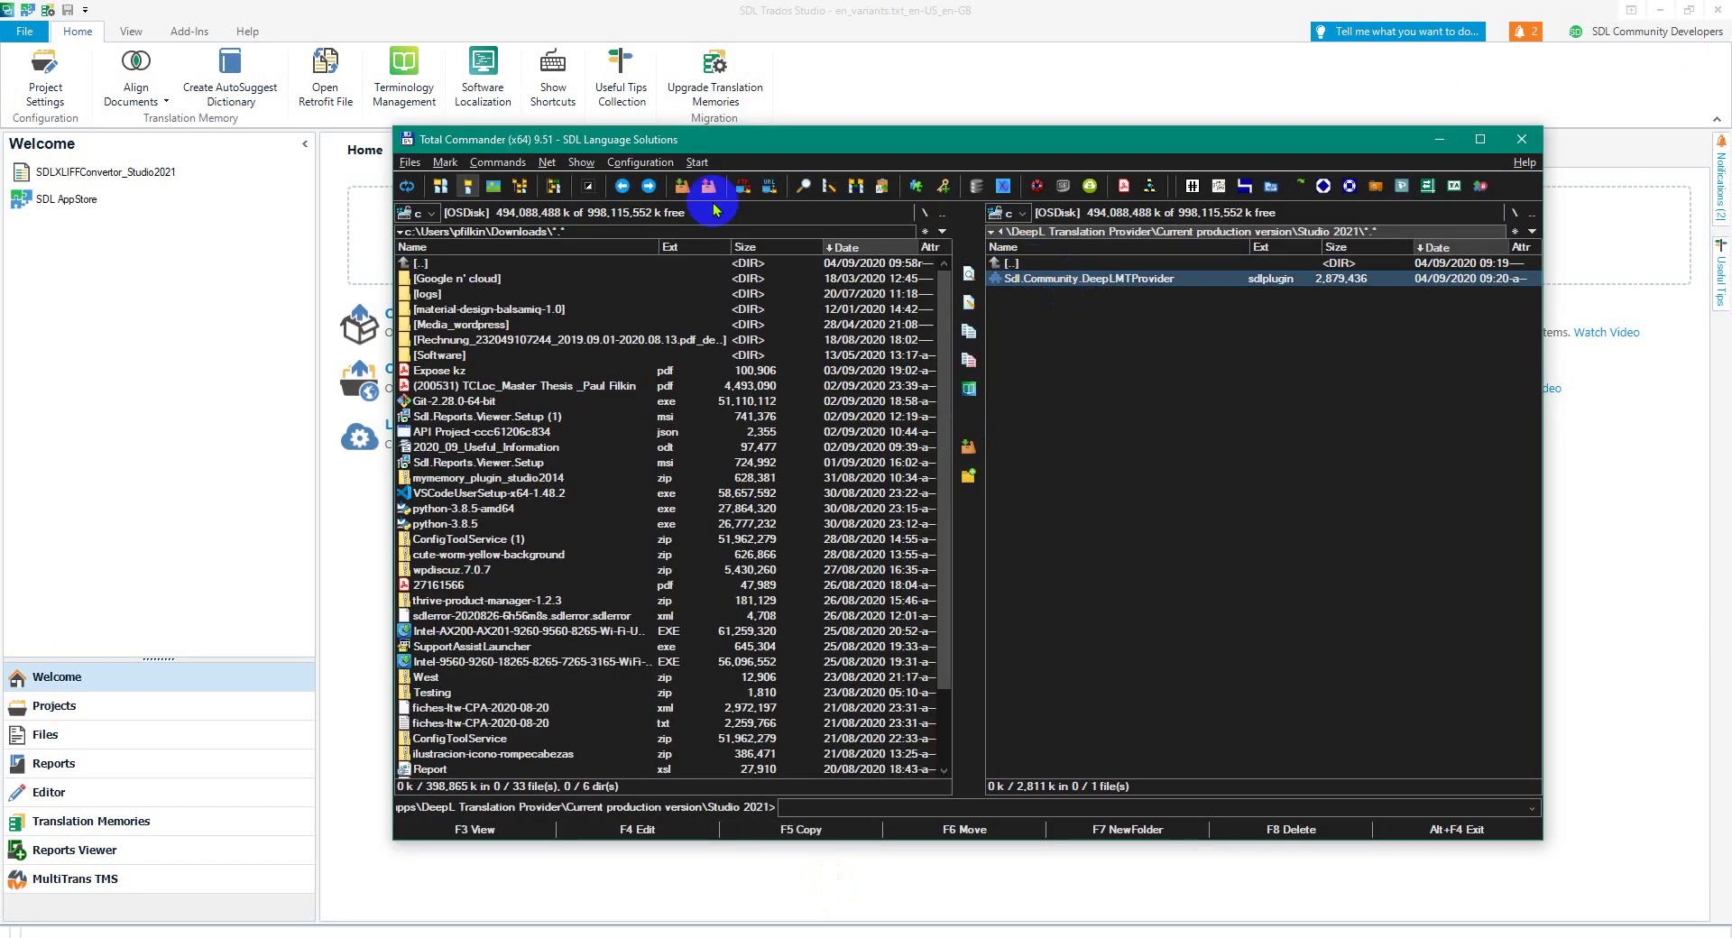
{"action": "left_click", "coordinate": [621, 187]}
{"action": "left_click", "coordinate": [621, 186]}
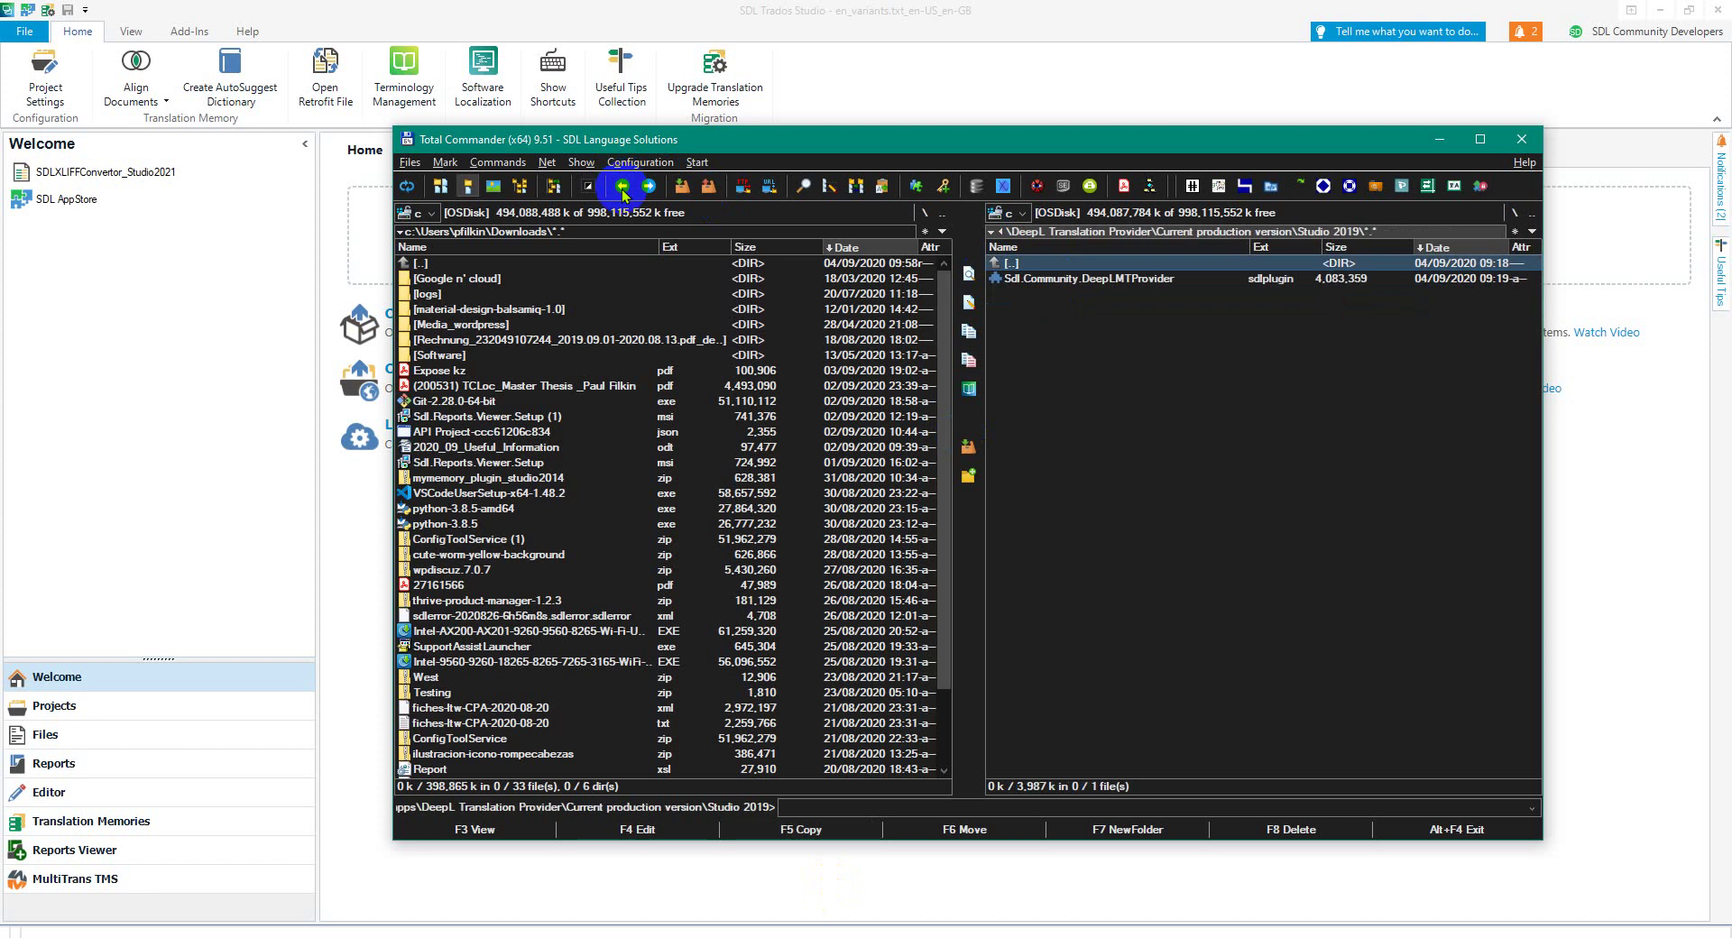
{"action": "left_click", "coordinate": [621, 187]}
{"action": "left_click", "coordinate": [621, 187]}
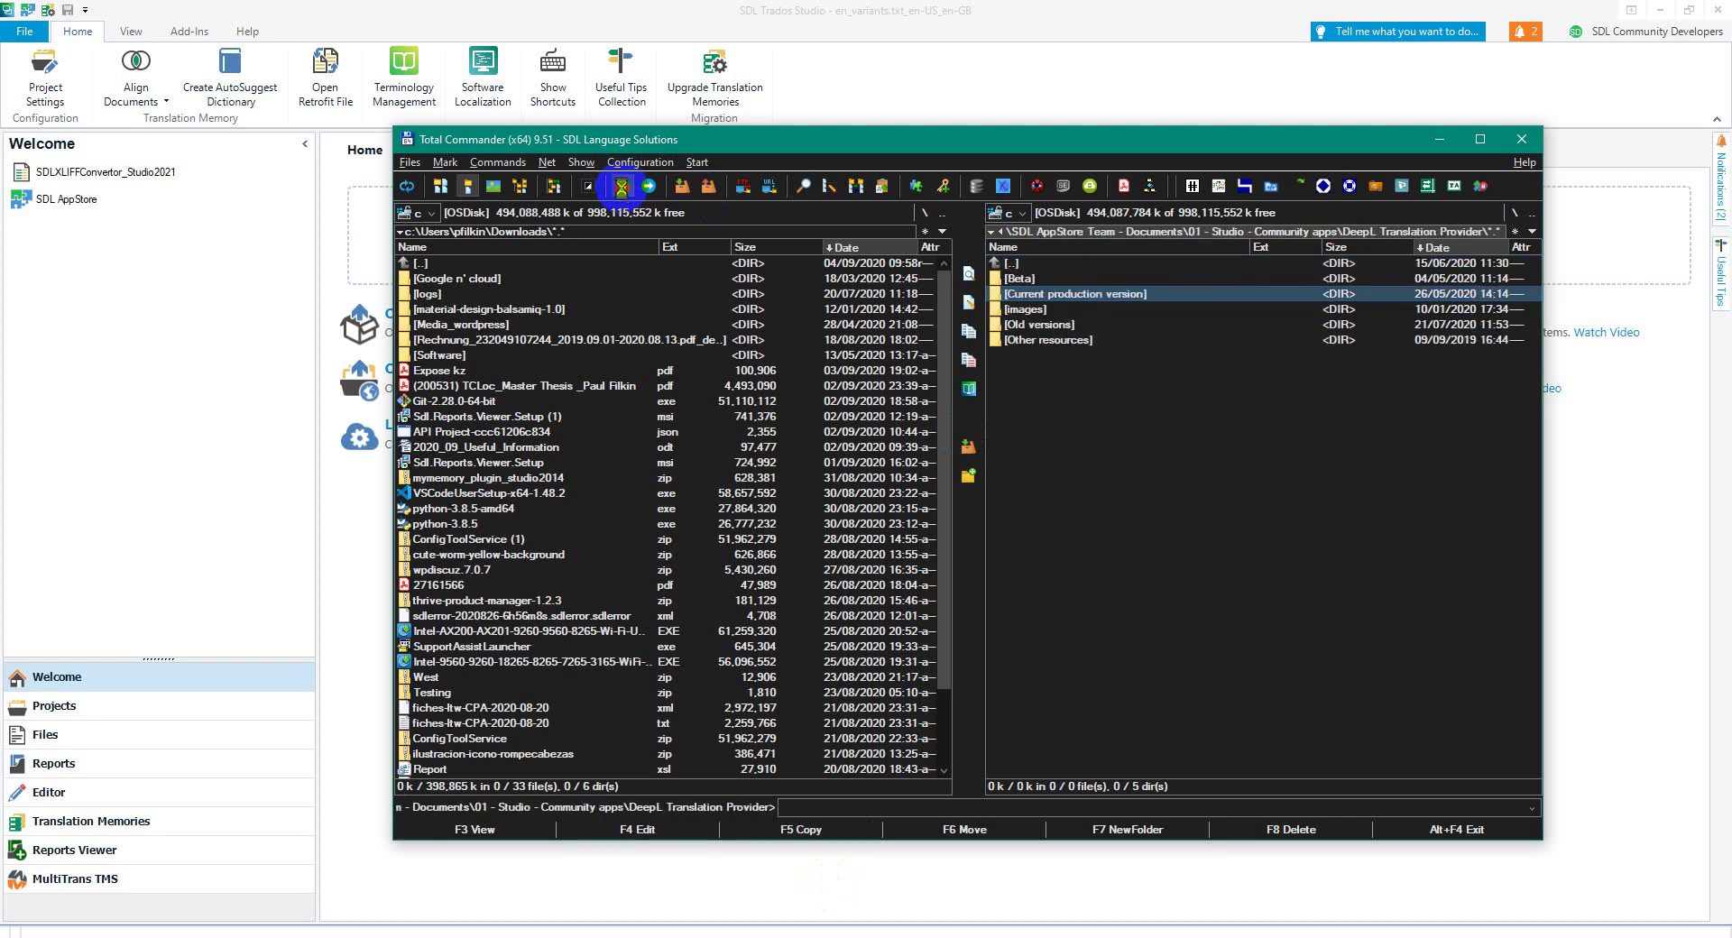
{"action": "left_click", "coordinate": [622, 187]}
{"action": "left_click", "coordinate": [621, 186]}
{"action": "left_click", "coordinate": [622, 187]}
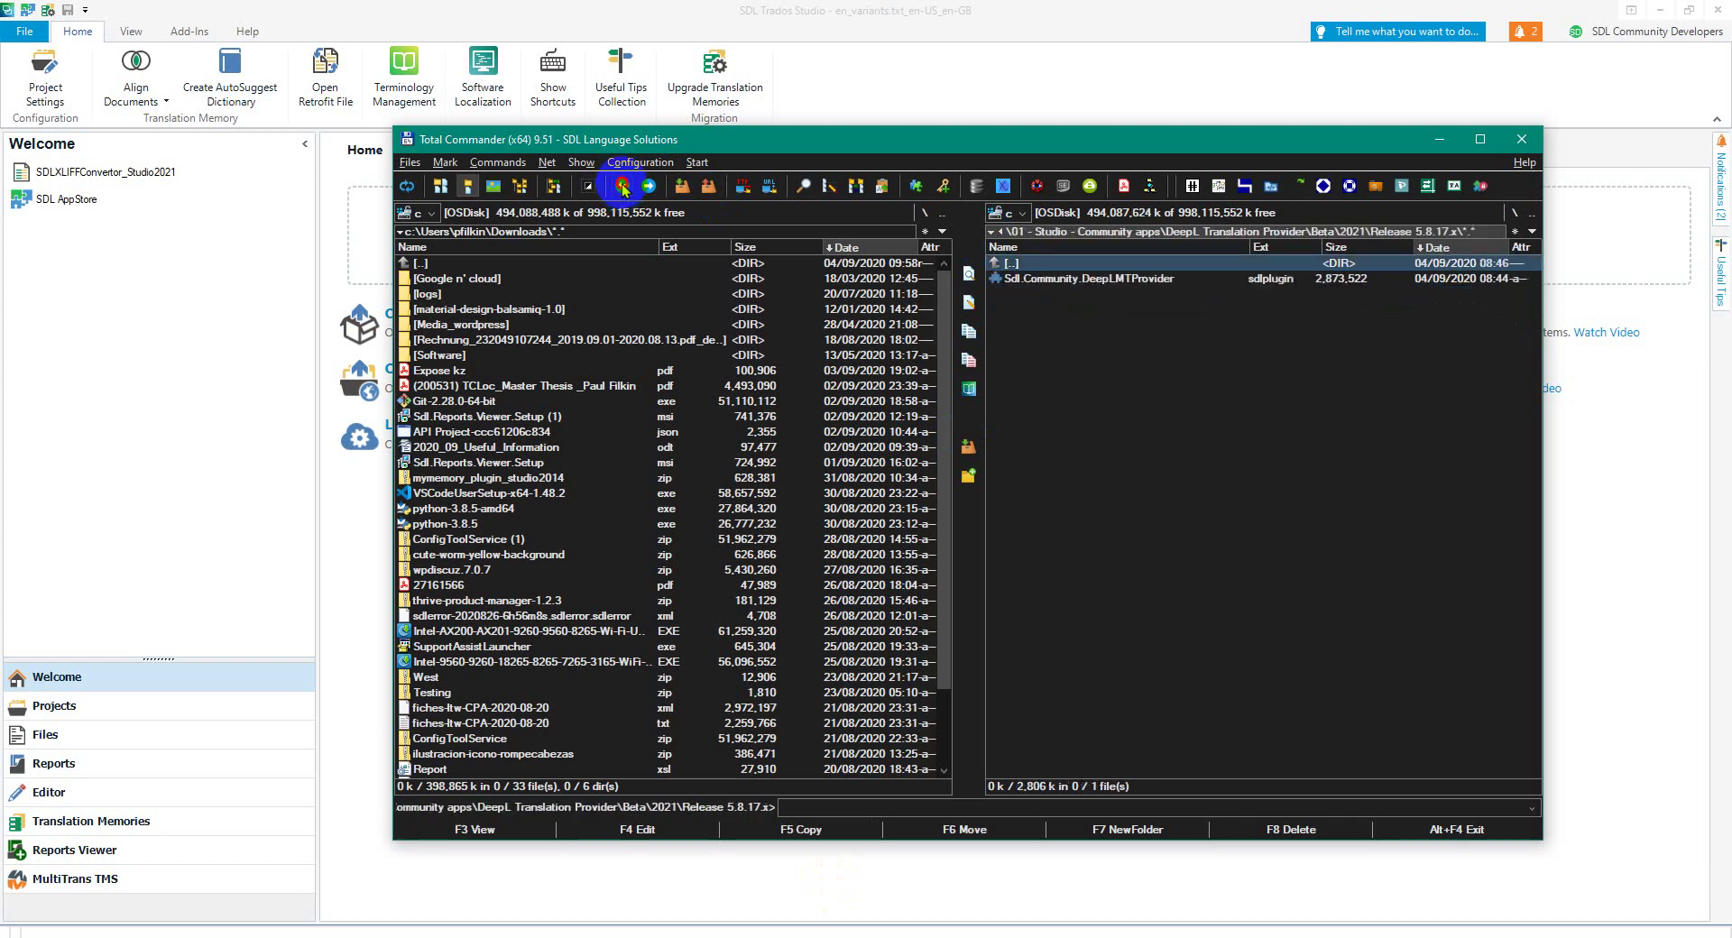
{"action": "left_click", "coordinate": [622, 187]}
{"action": "left_click", "coordinate": [622, 186]}
{"action": "left_click", "coordinate": [621, 187]}
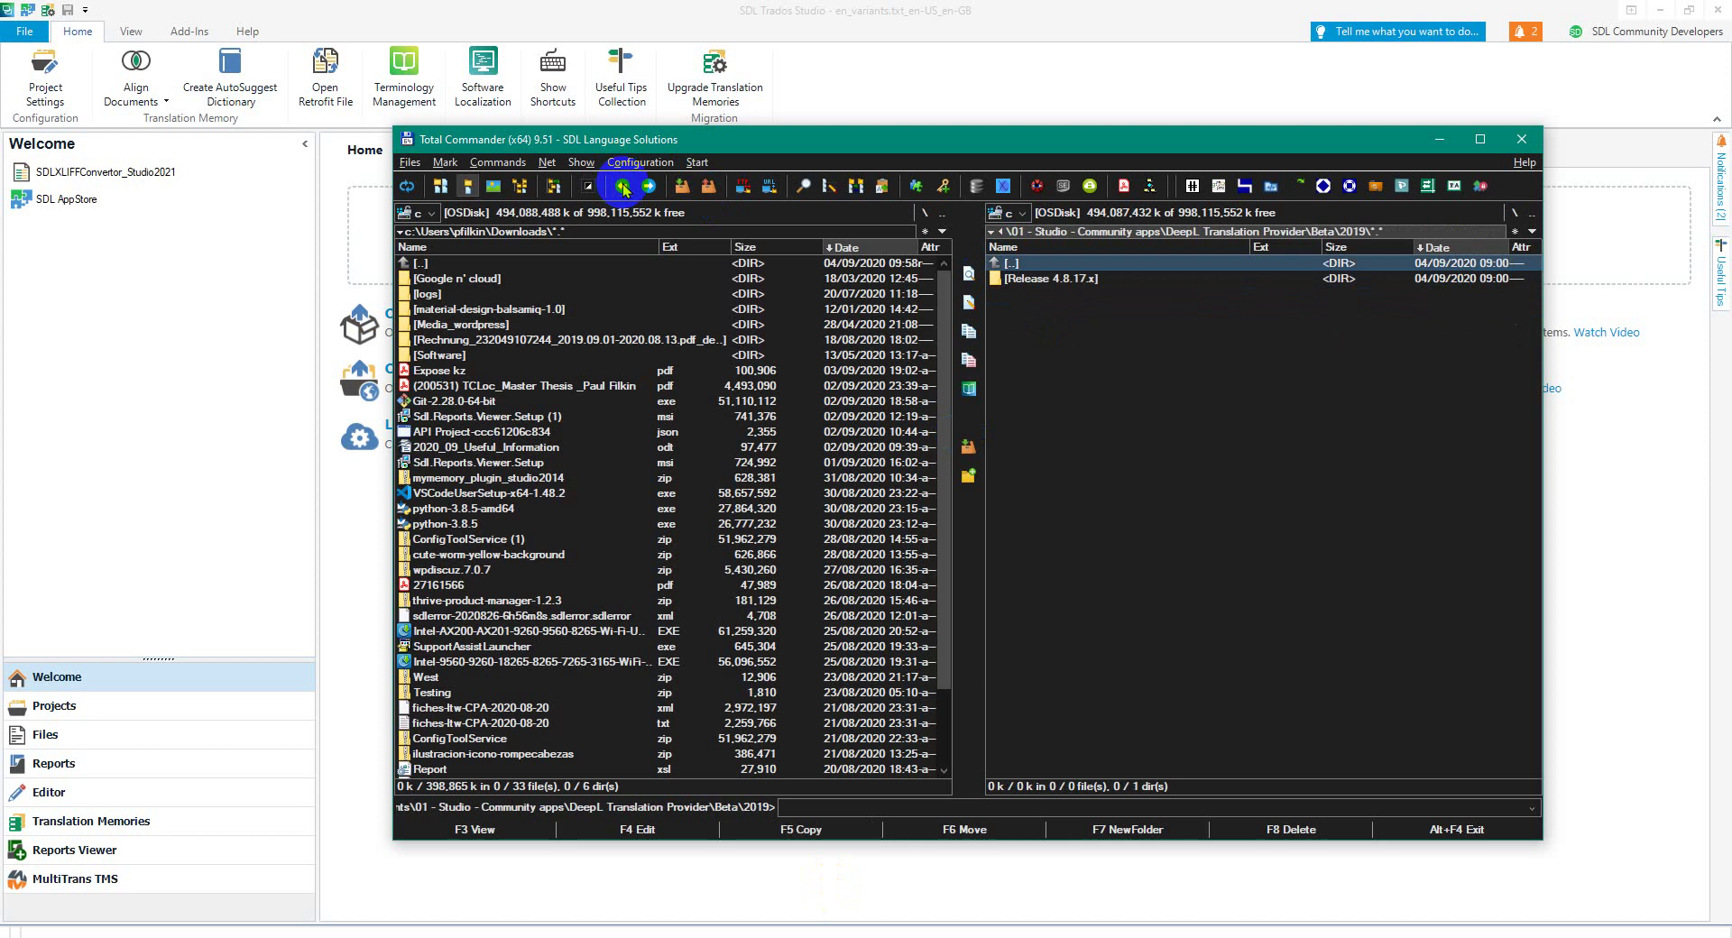
{"action": "left_click", "coordinate": [622, 187]}
{"action": "left_click", "coordinate": [622, 187]}
{"action": "left_click", "coordinate": [621, 187]}
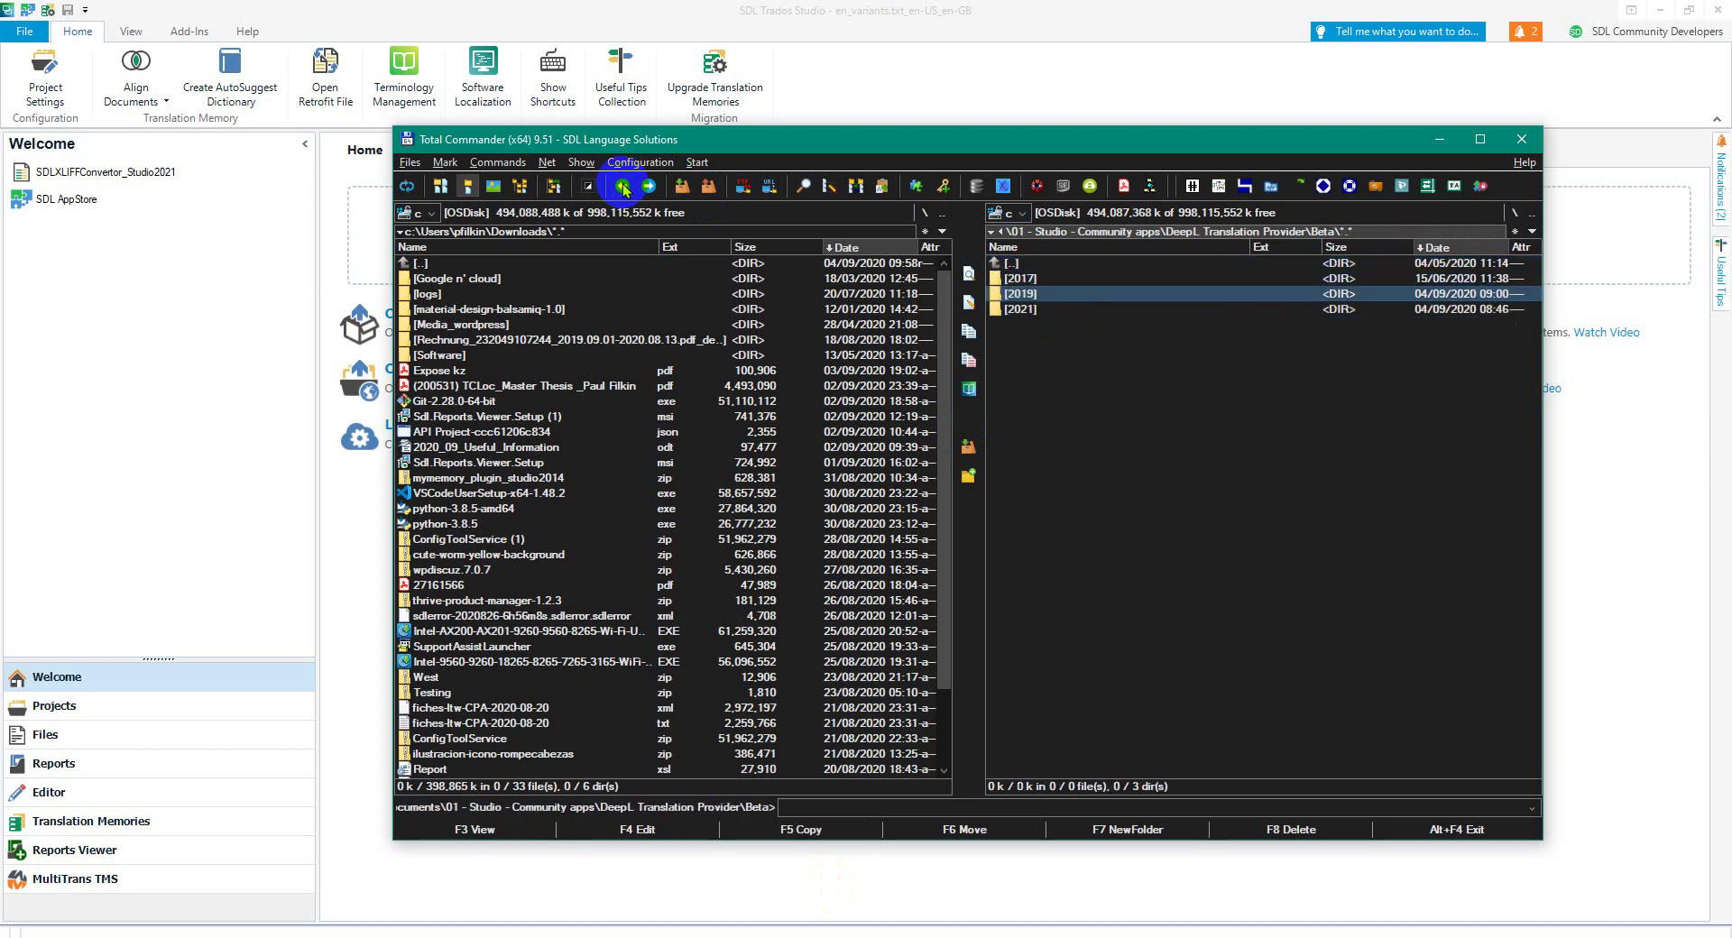
{"action": "left_click", "coordinate": [622, 187]}
{"action": "left_click", "coordinate": [622, 186]}
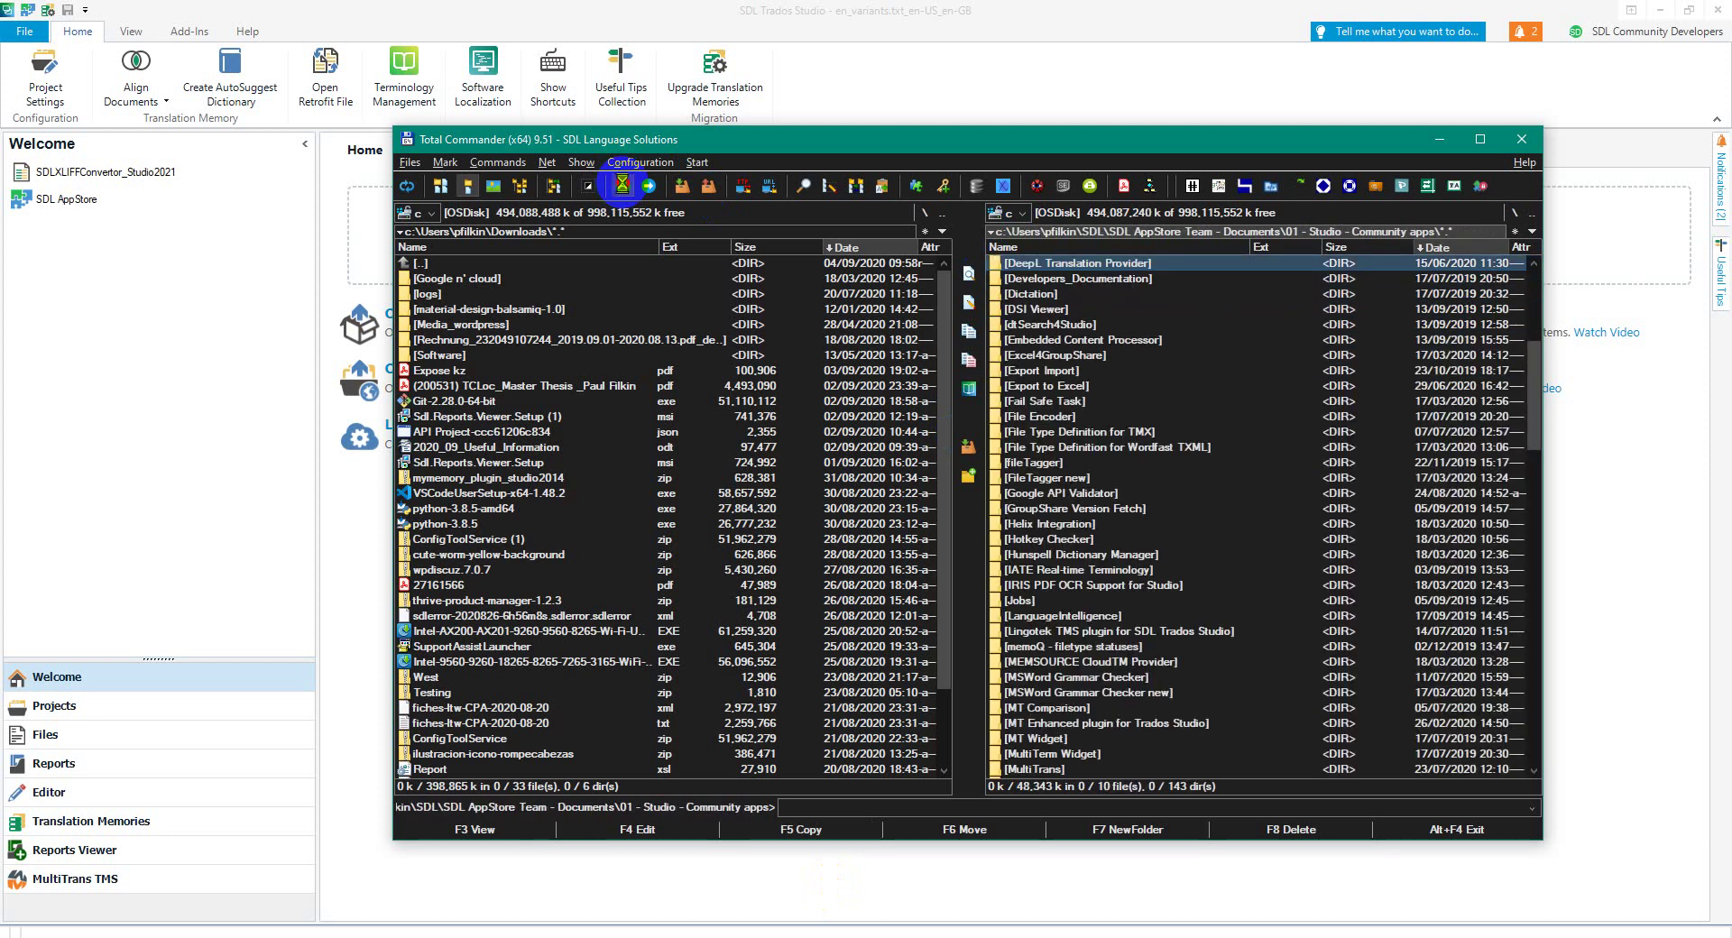
{"action": "left_click", "coordinate": [622, 186]}
{"action": "left_click", "coordinate": [623, 186]}
{"action": "left_click", "coordinate": [623, 187]}
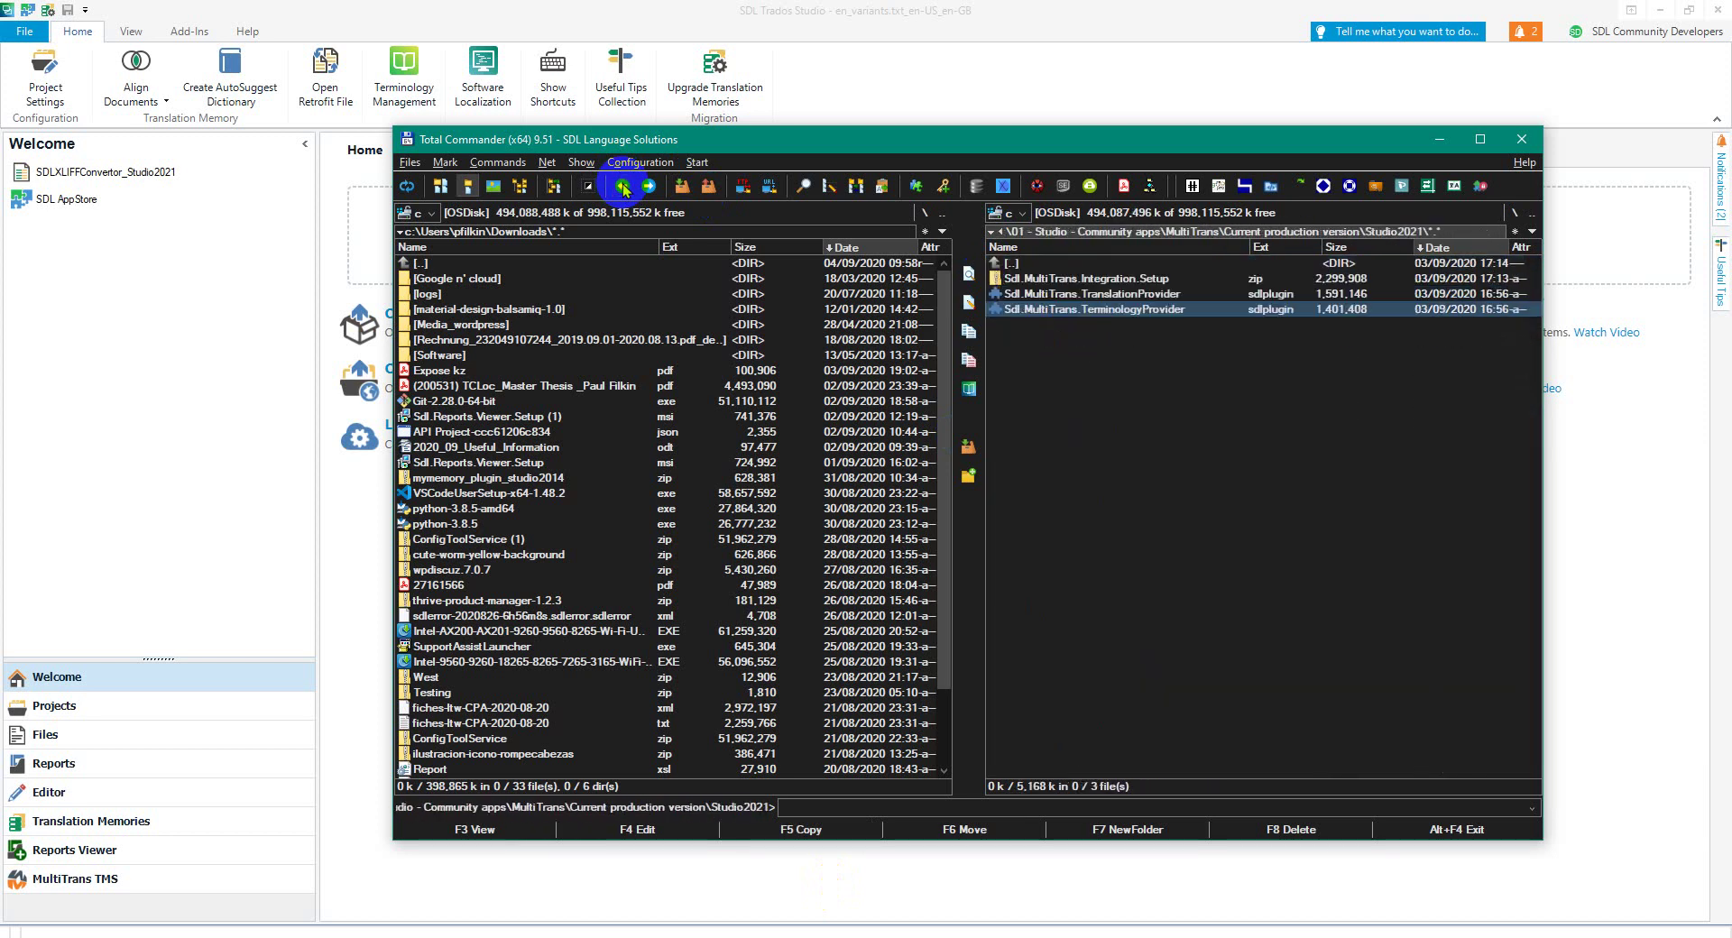
{"action": "left_click", "coordinate": [623, 187]}
{"action": "left_click", "coordinate": [622, 187]}
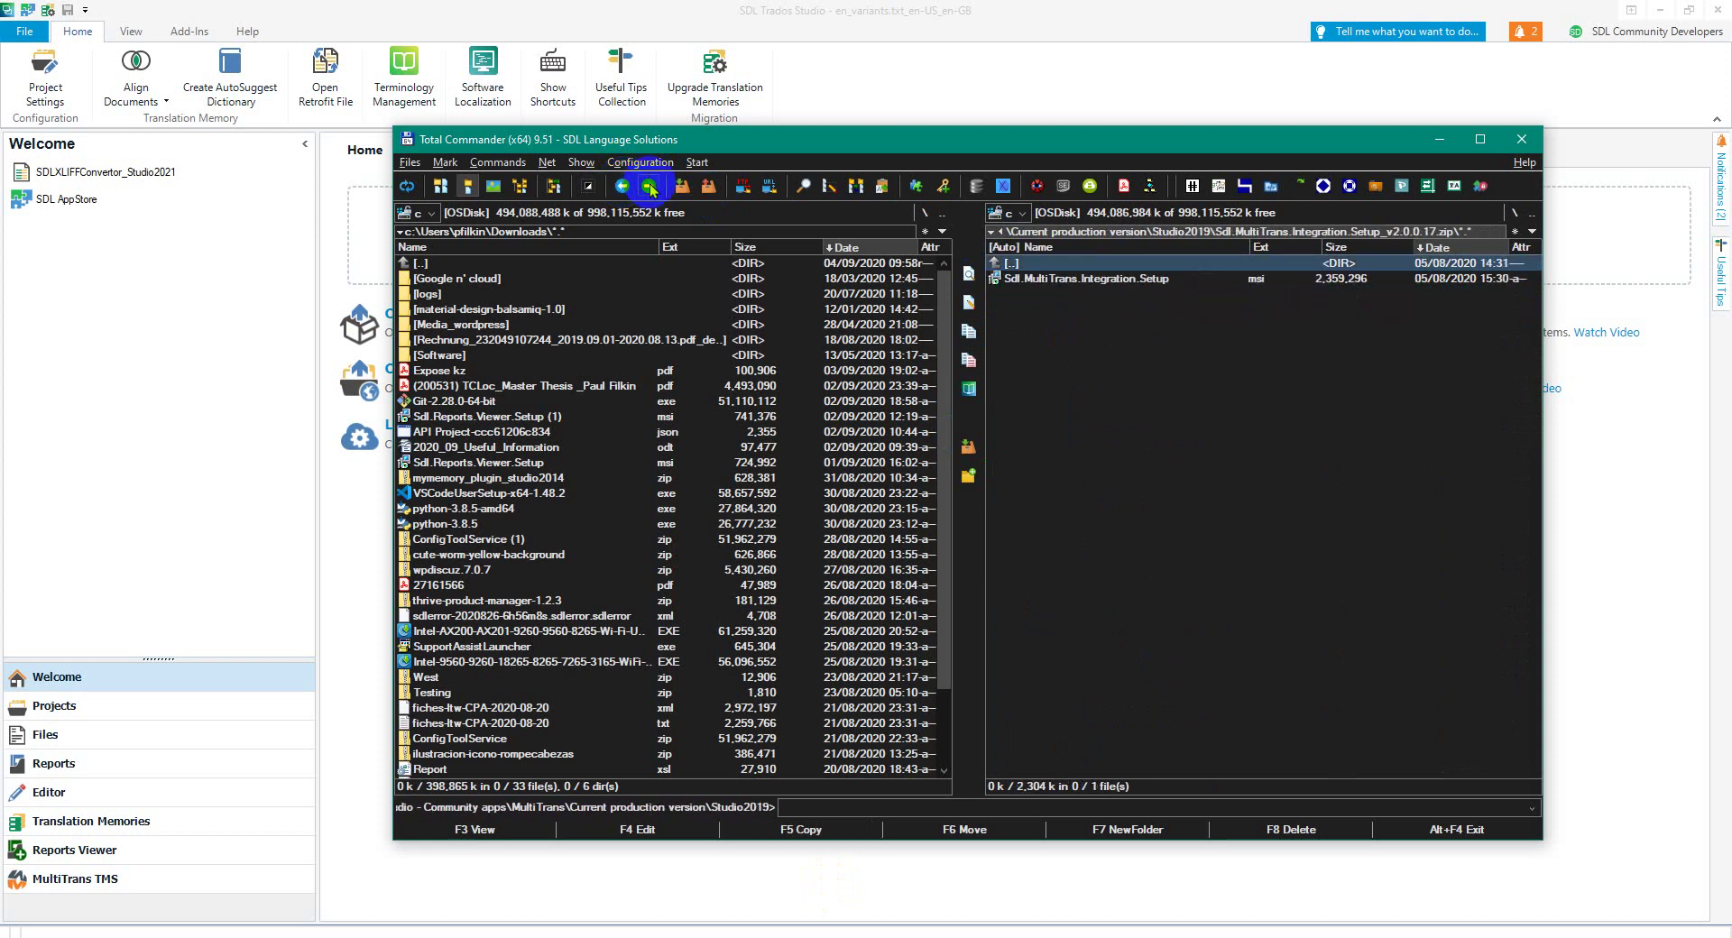
- Jump to the TESTING hotlist folder and select docx_RelTest_Word2007 - no tw4winmark
{"action": "left_click", "coordinate": [1514, 231]}
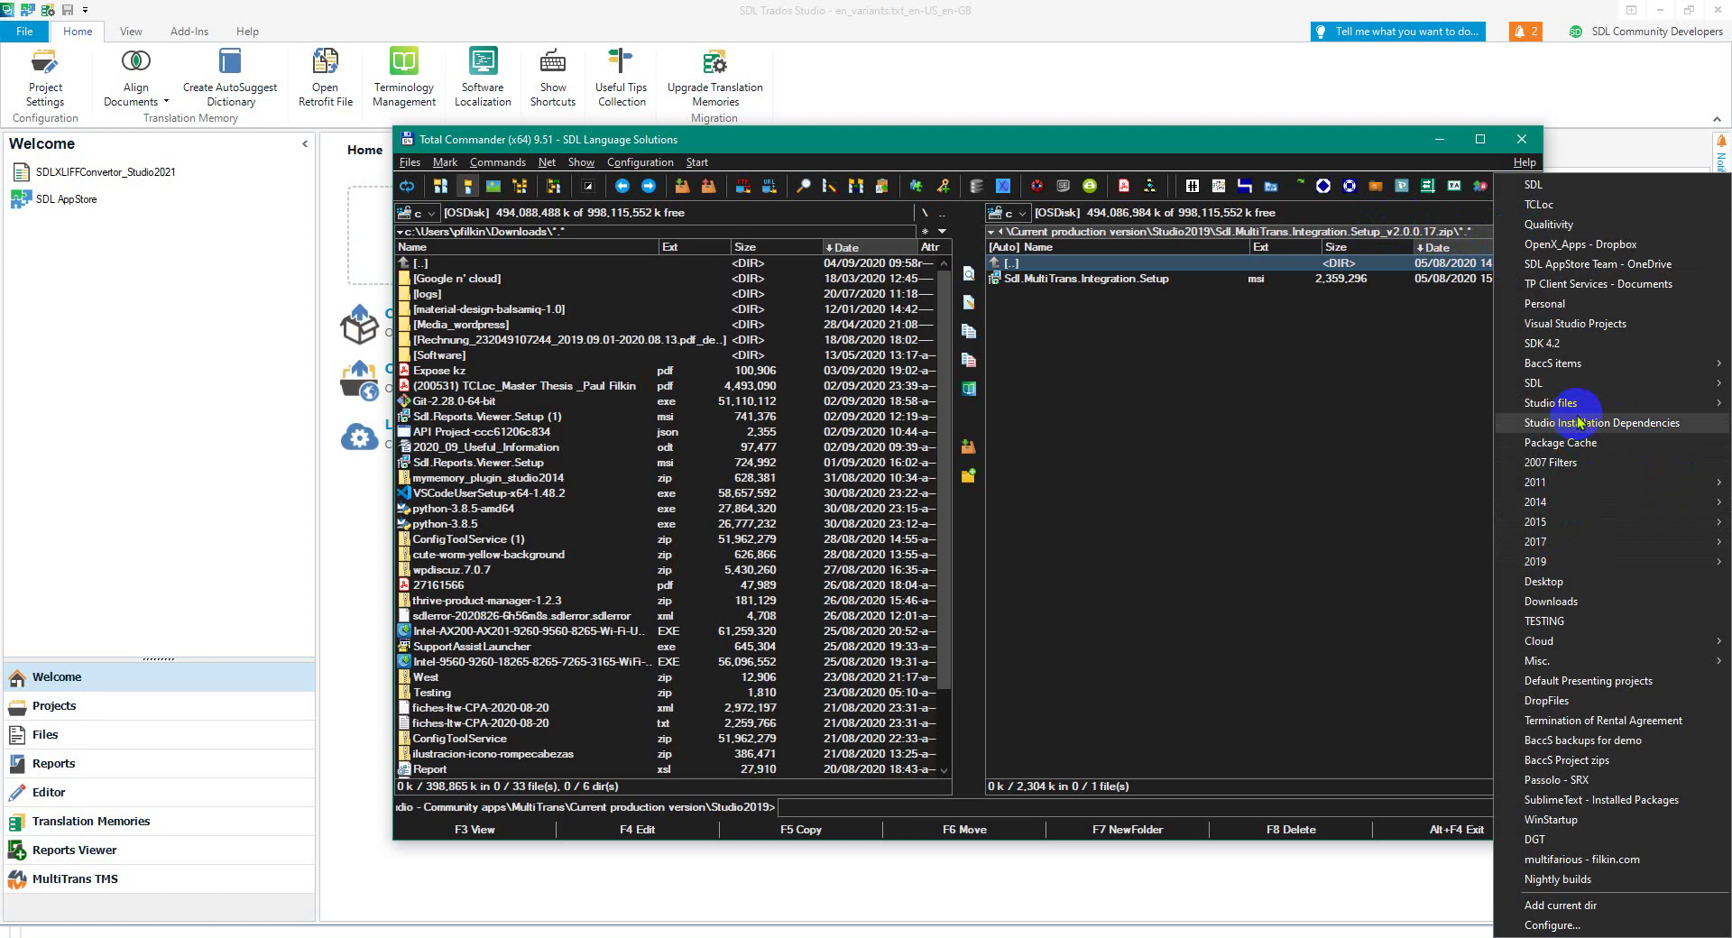
{"action": "left_click", "coordinate": [1544, 621]}
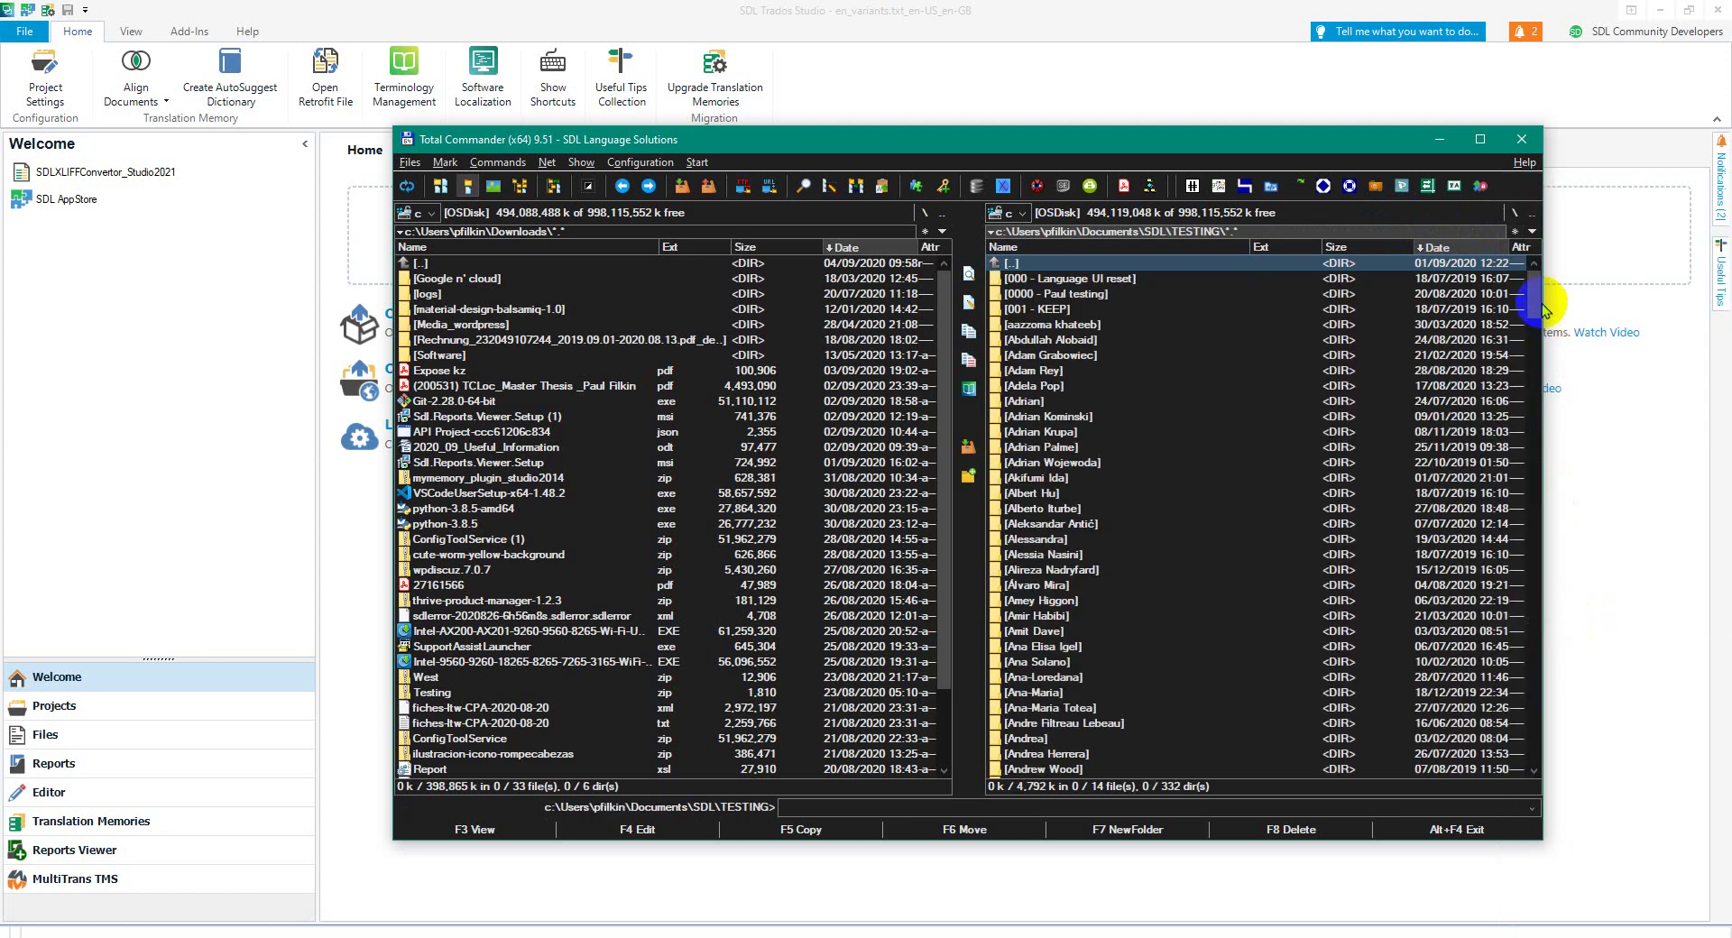
{"action": "left_click_drag", "start_coordinate": [1544, 310], "coordinate": [1507, 792]}
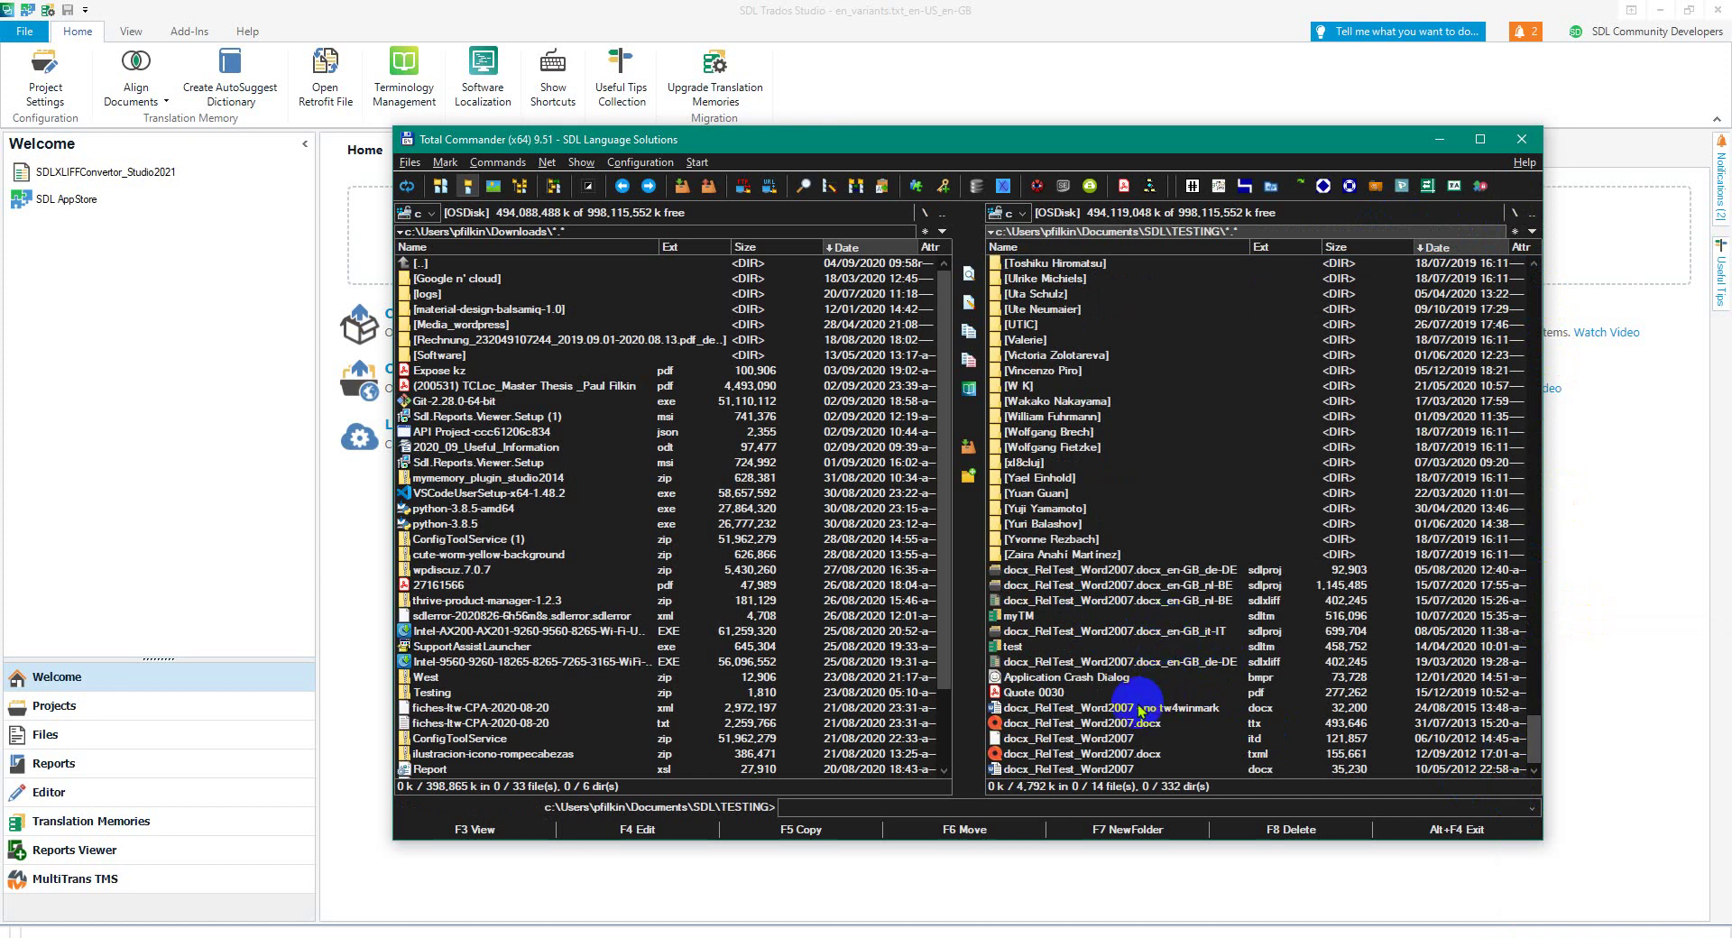
{"action": "left_click", "coordinate": [1116, 709]}
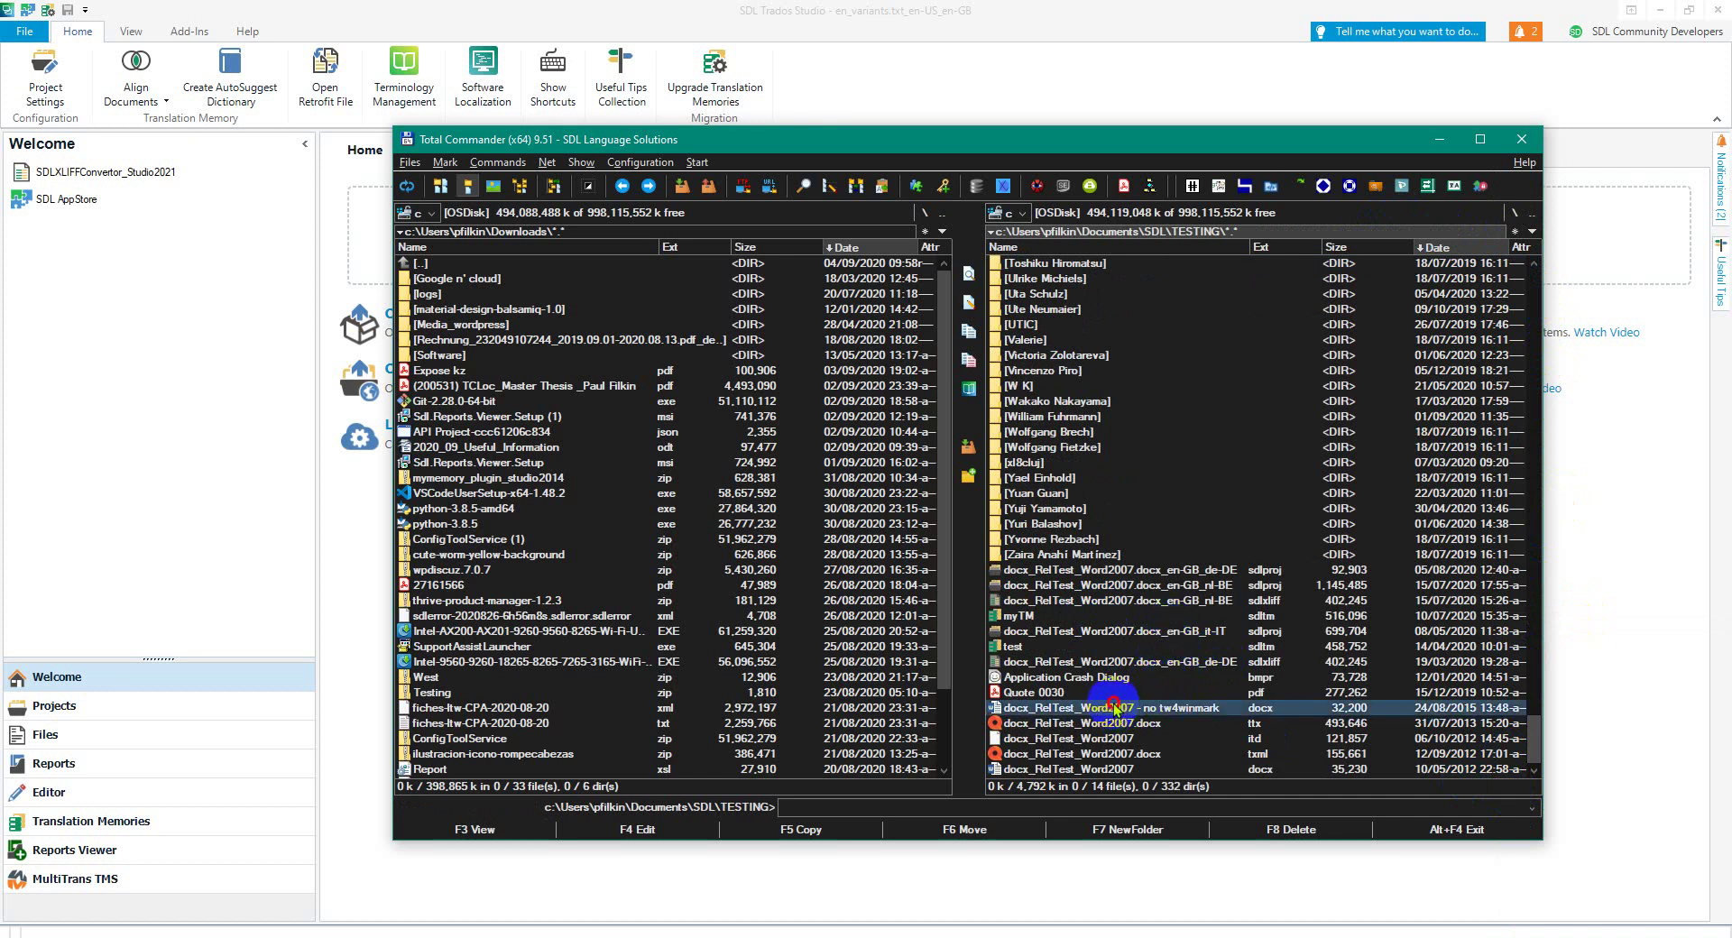
- Drop docx_RelTest_Word2007 - no tw4winmark.docx onto Trados and create a local project from it
{"action": "left_click_drag", "start_coordinate": [1116, 708], "coordinate": [775, 244]}
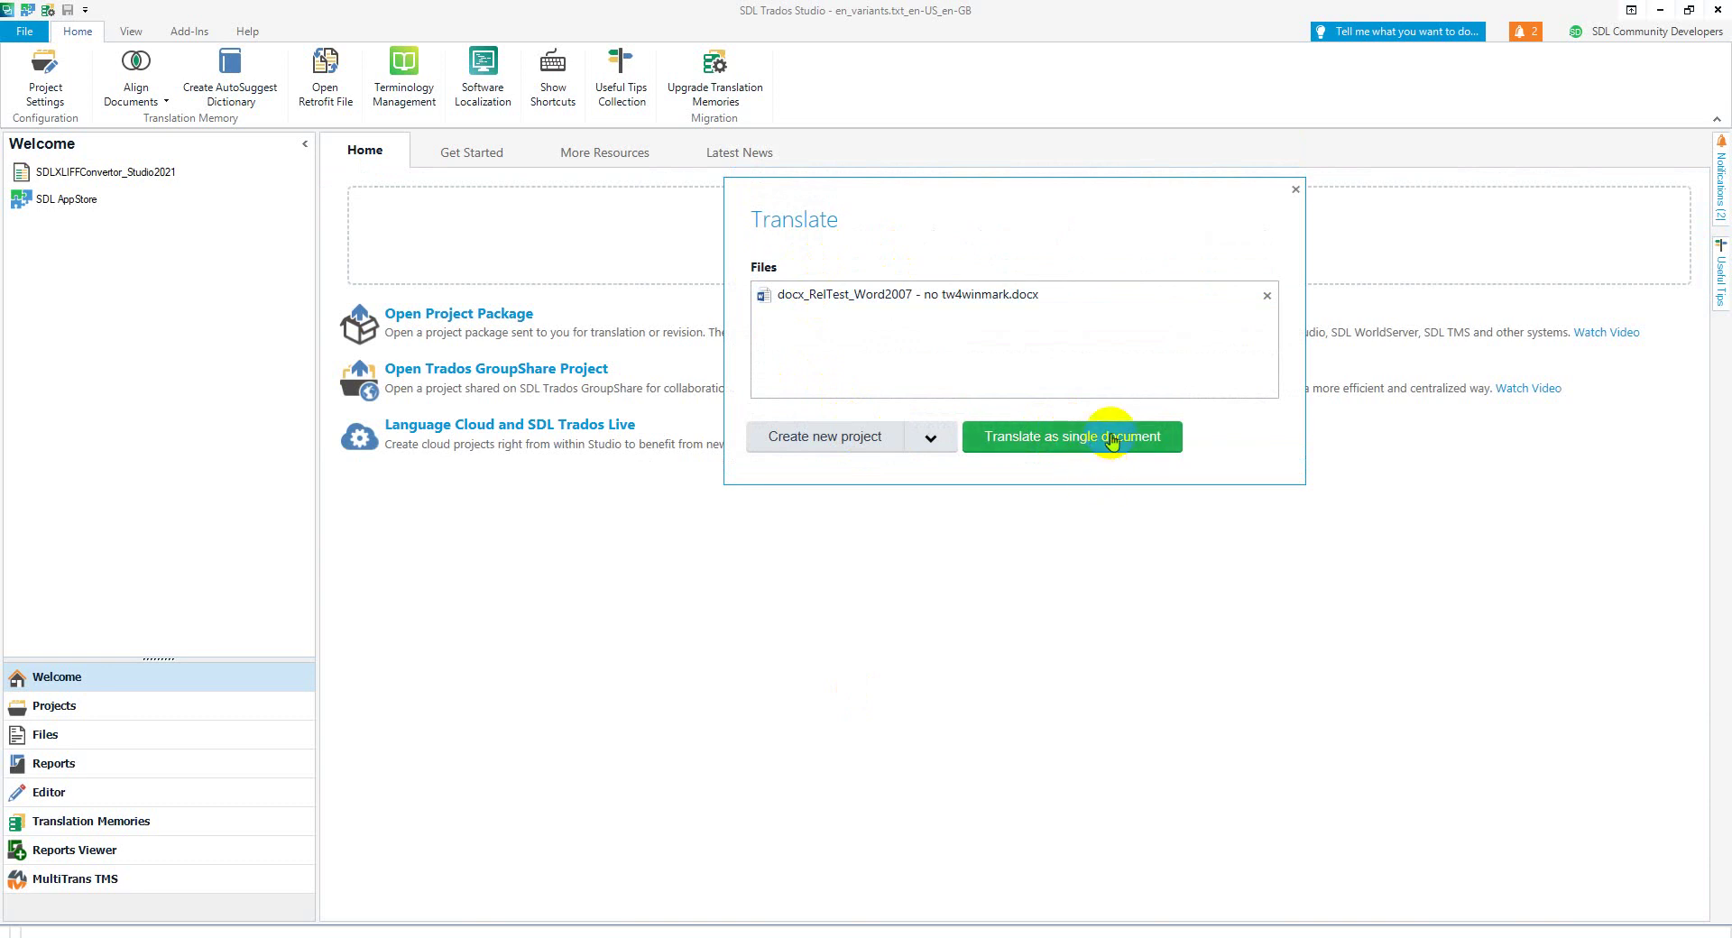
{"action": "left_click", "coordinate": [929, 438]}
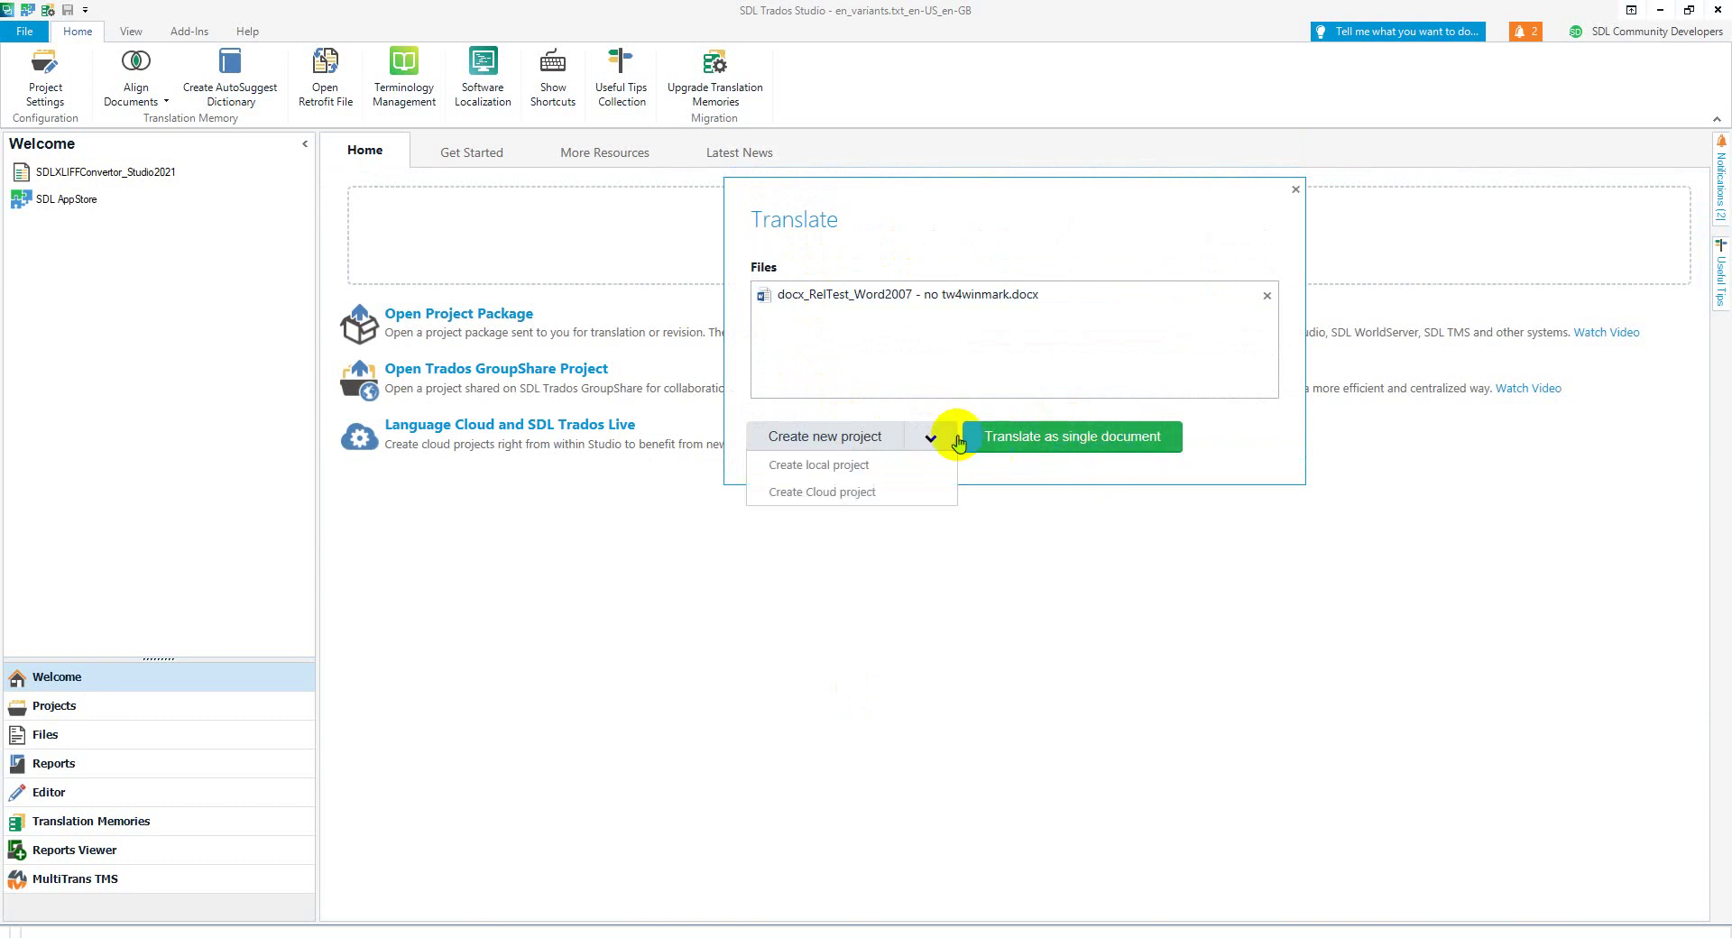
{"action": "left_click", "coordinate": [857, 465]}
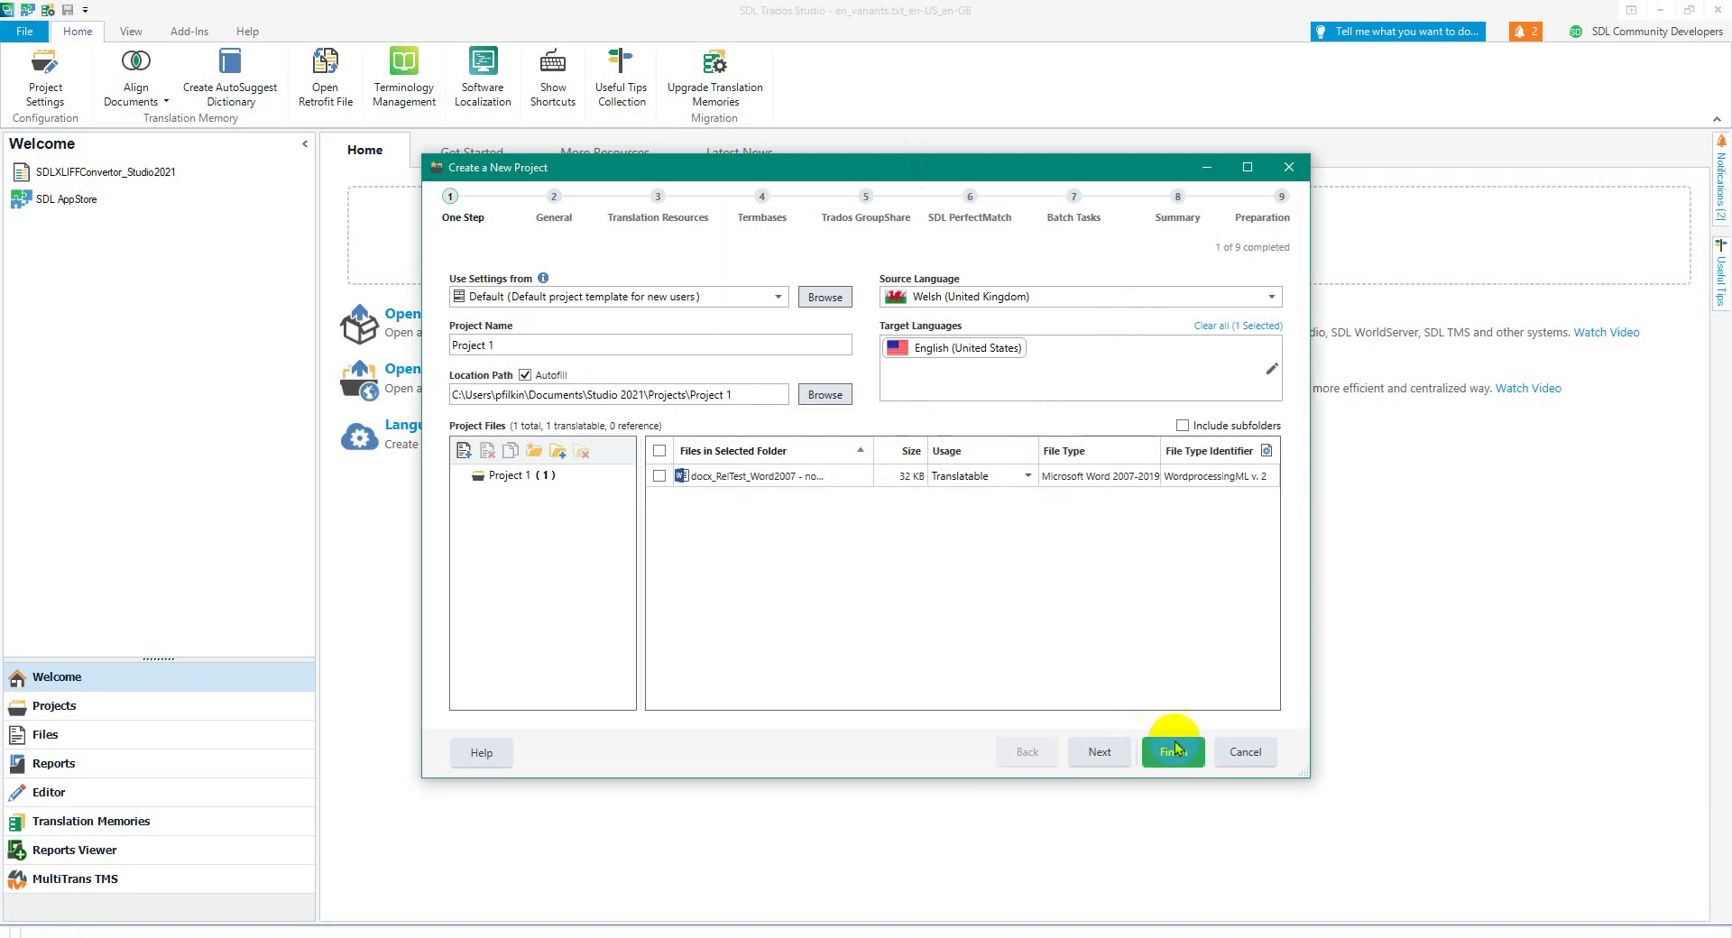
- Cancel the docx project wizard and confirm abandoning it
{"action": "left_click", "coordinate": [1234, 754]}
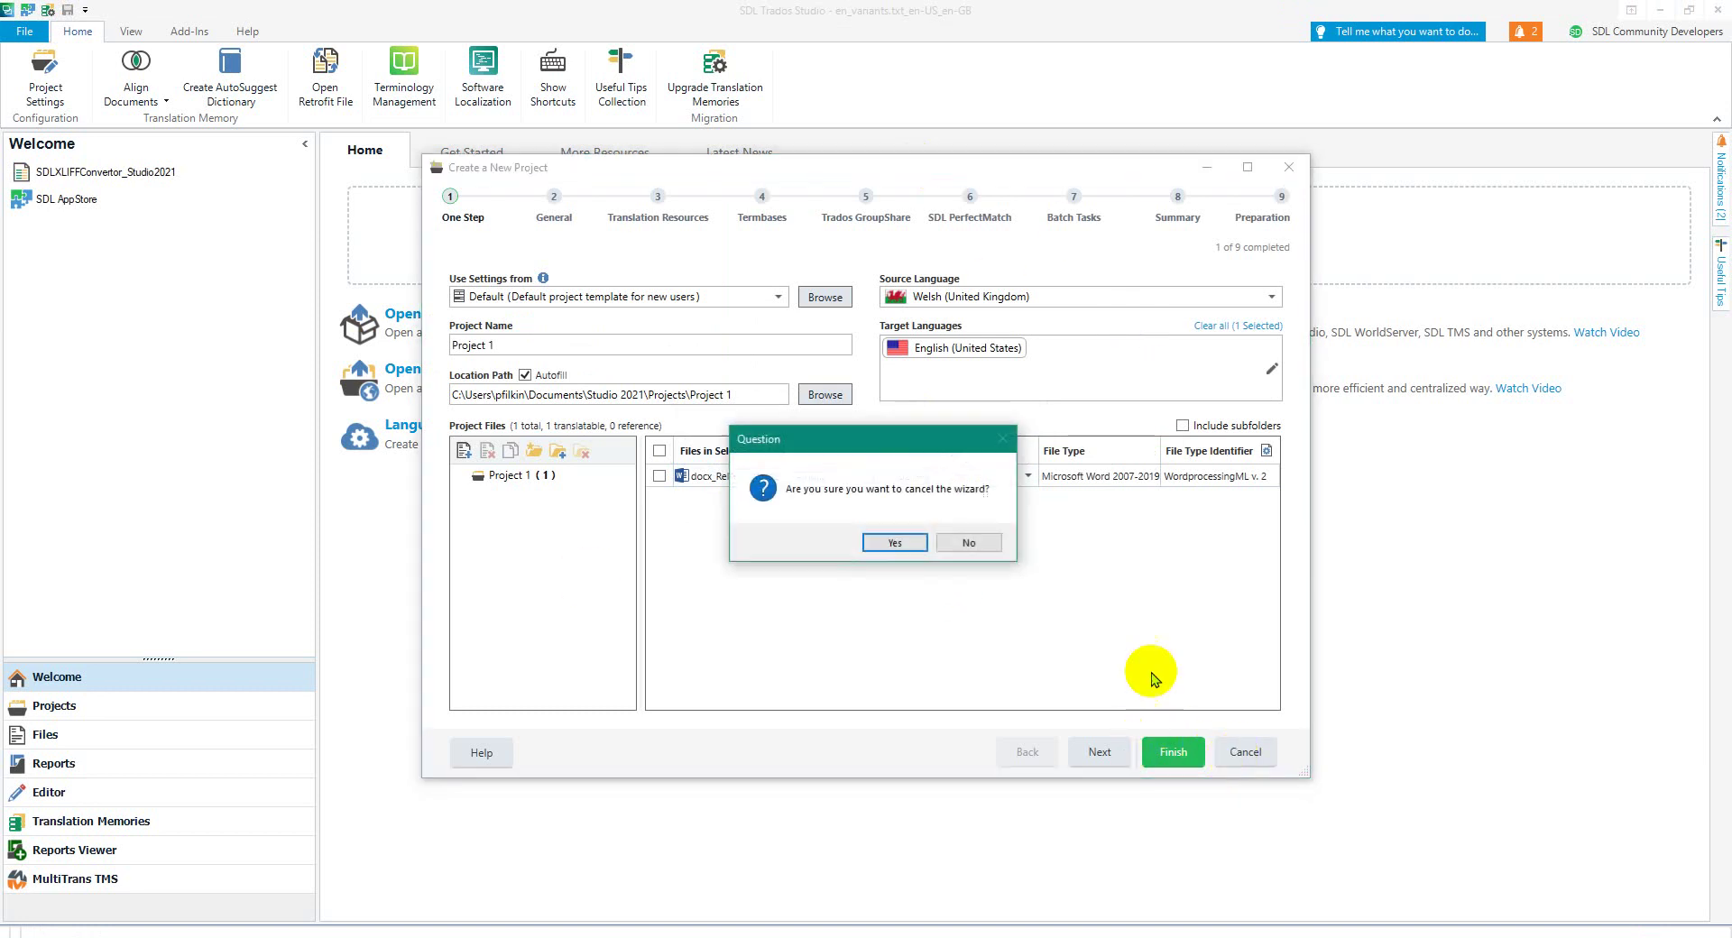
{"action": "left_click", "coordinate": [894, 543]}
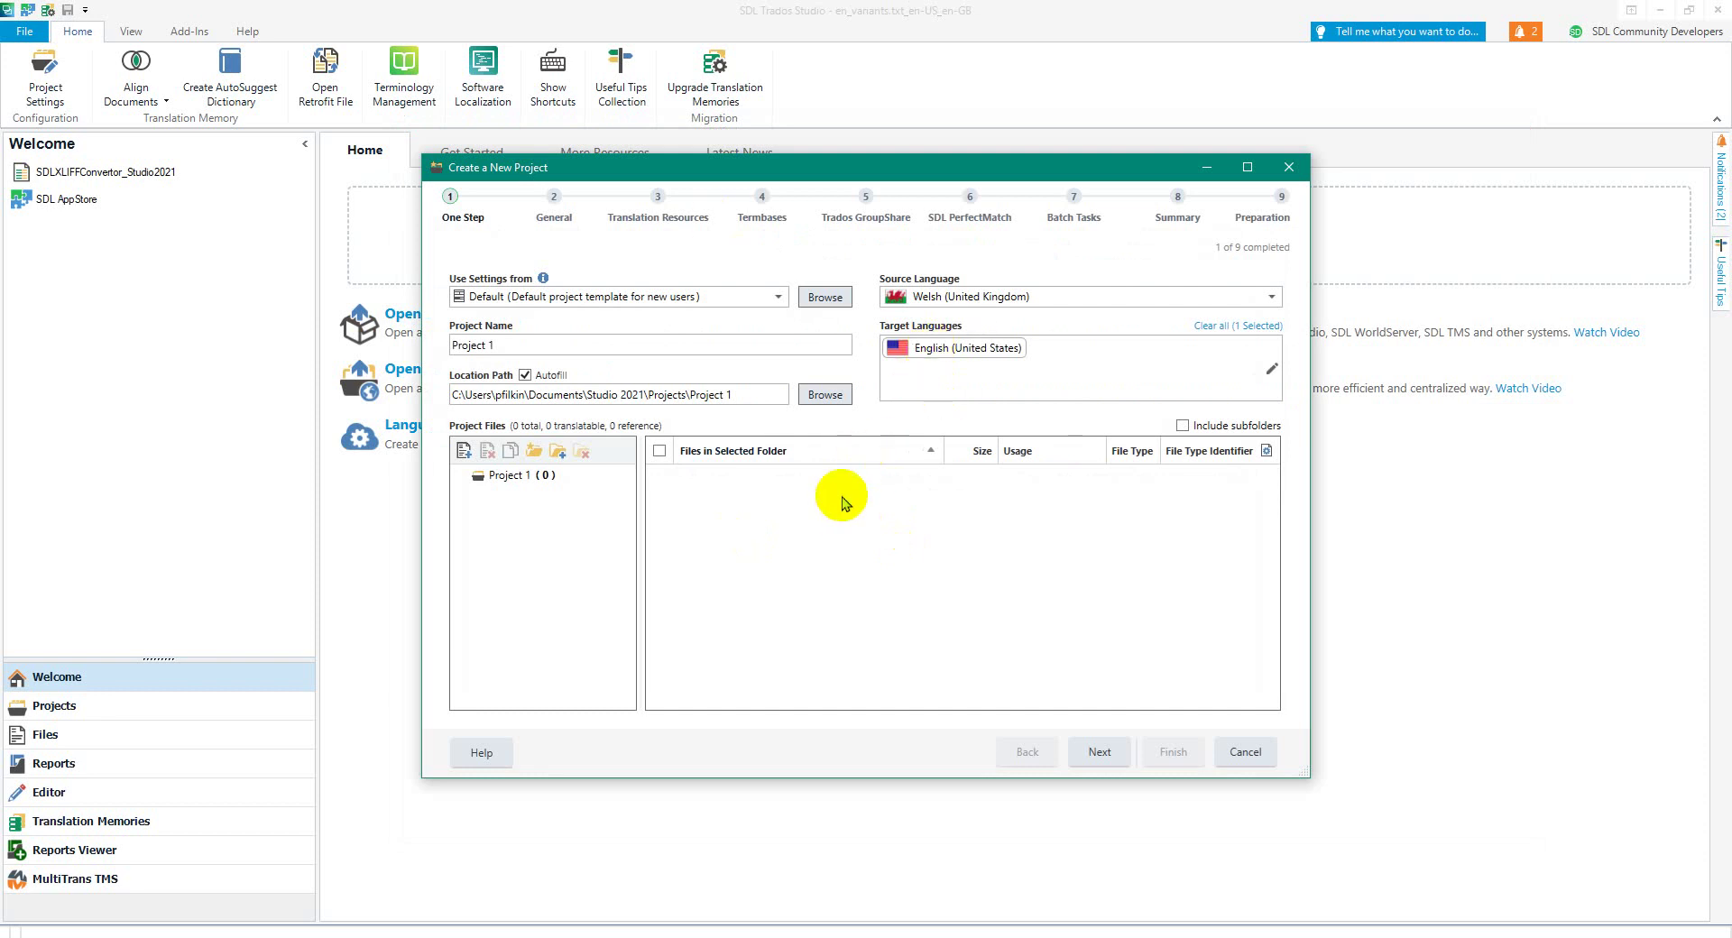
- Cancel the empty new-project wizard from the Welcome view, then again from the Projects view
{"action": "left_click", "coordinate": [1249, 750]}
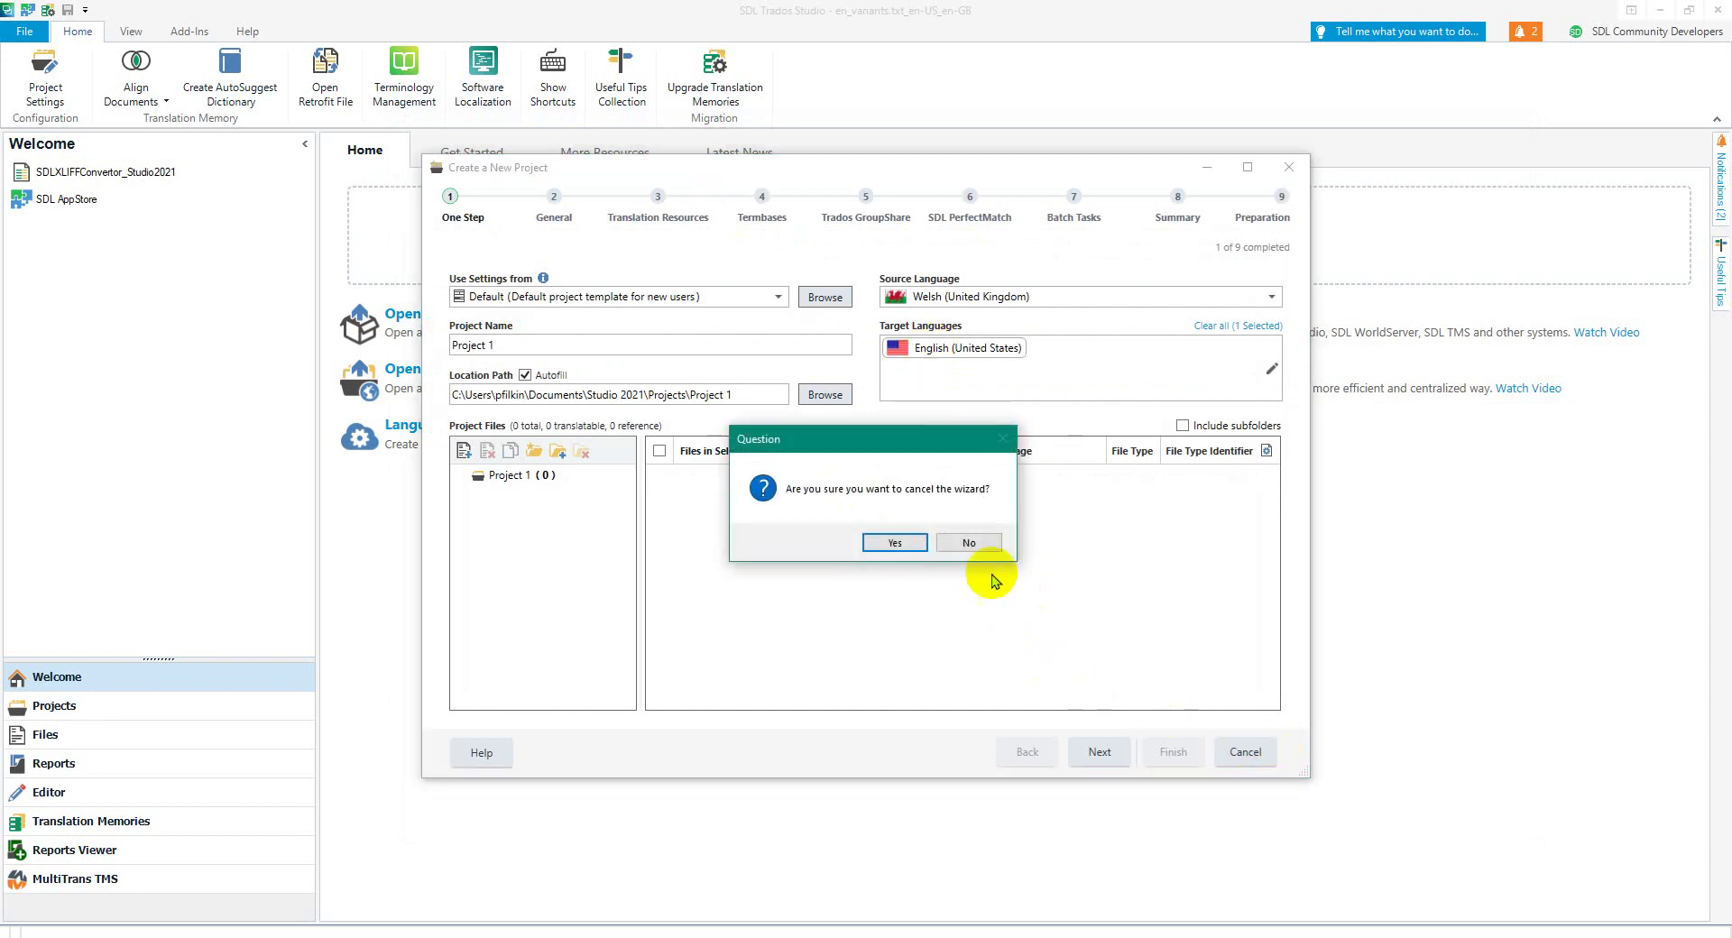
{"action": "left_click", "coordinate": [895, 542]}
{"action": "left_click", "coordinate": [99, 706]}
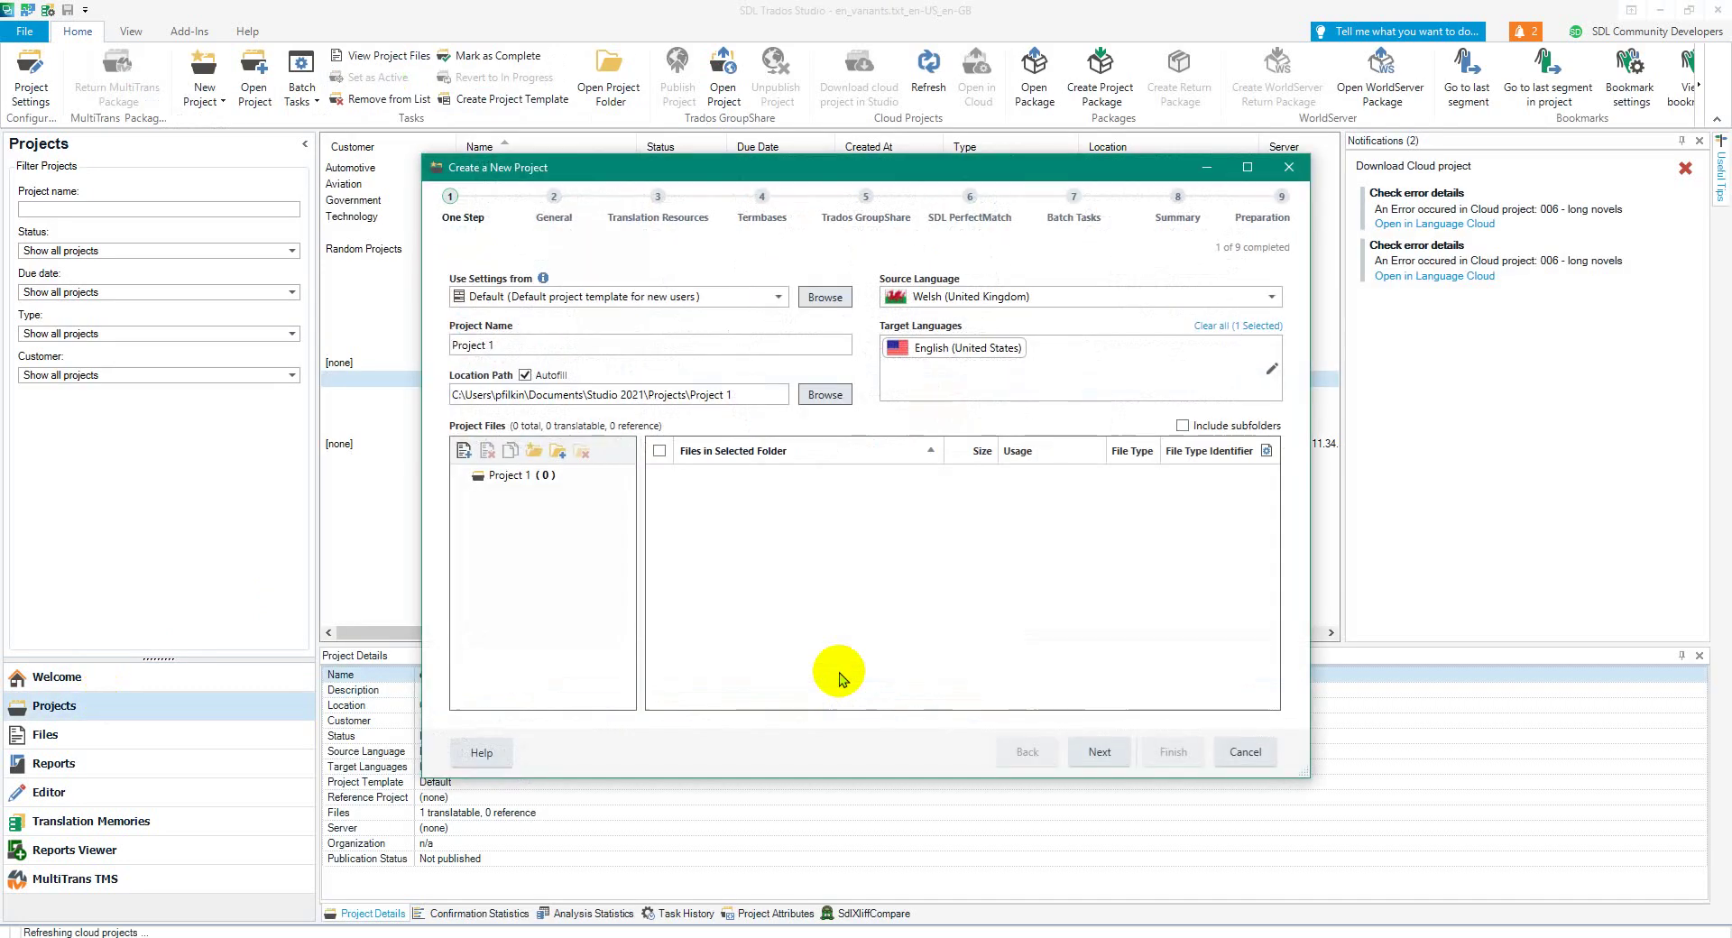
{"action": "left_click", "coordinate": [1287, 168]}
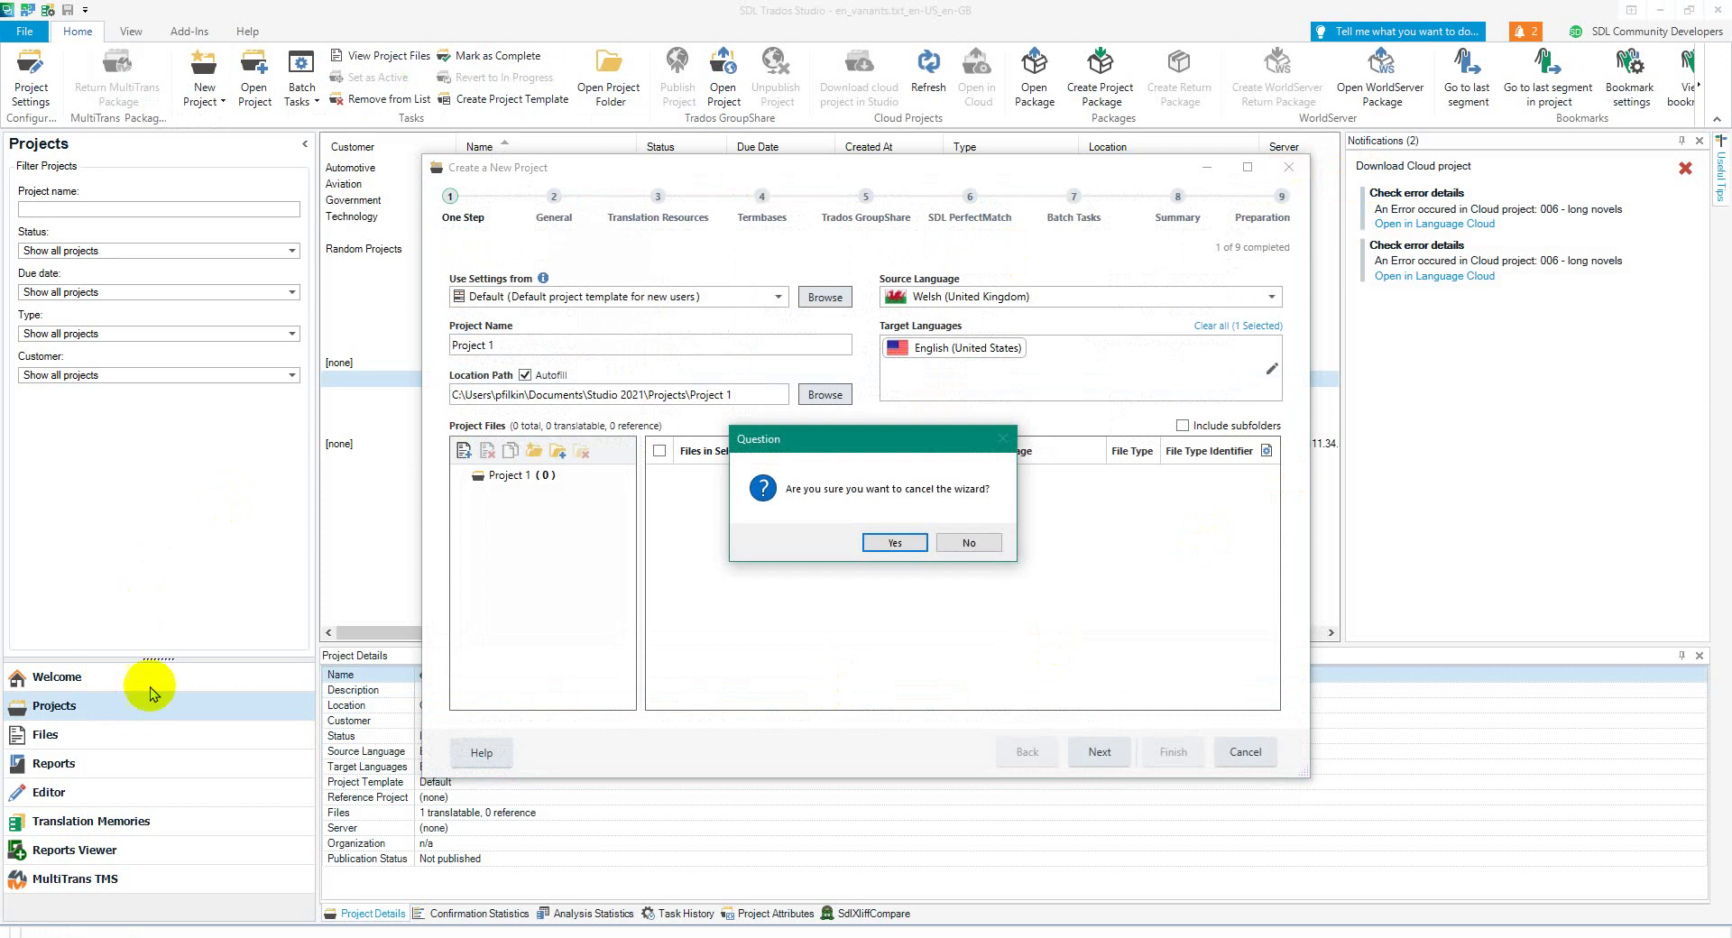
{"action": "left_click", "coordinate": [891, 540]}
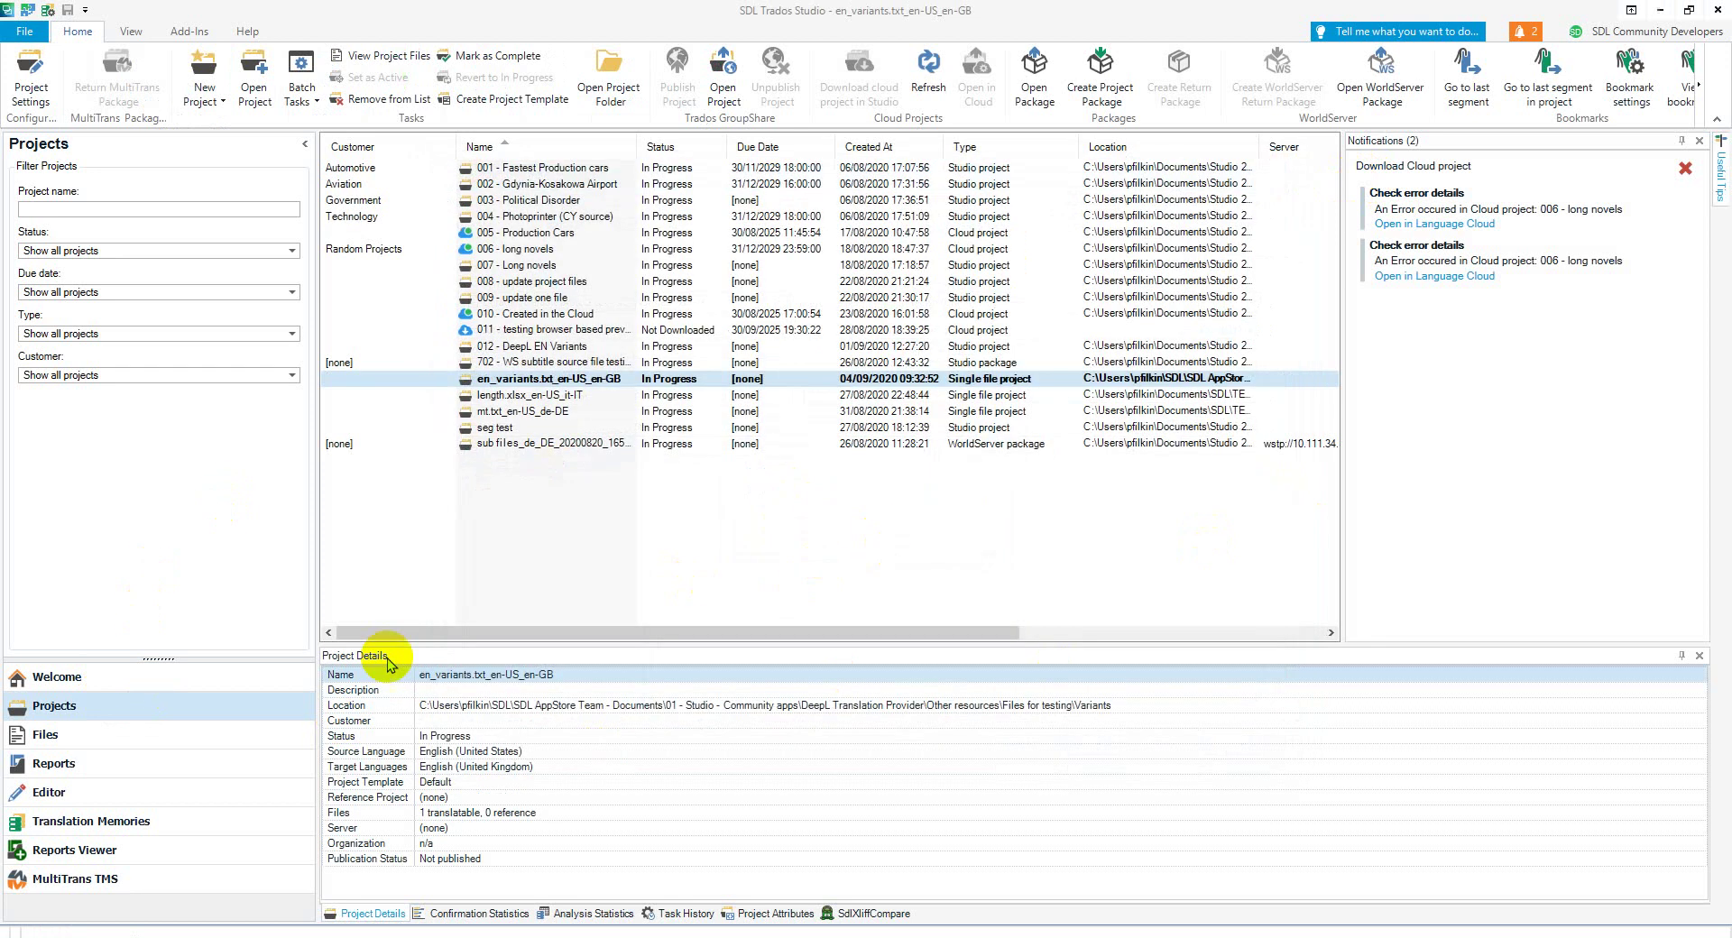
- From the Files view, cancel the new-project wizard once more, confirming with Yes
{"action": "left_click", "coordinate": [117, 733]}
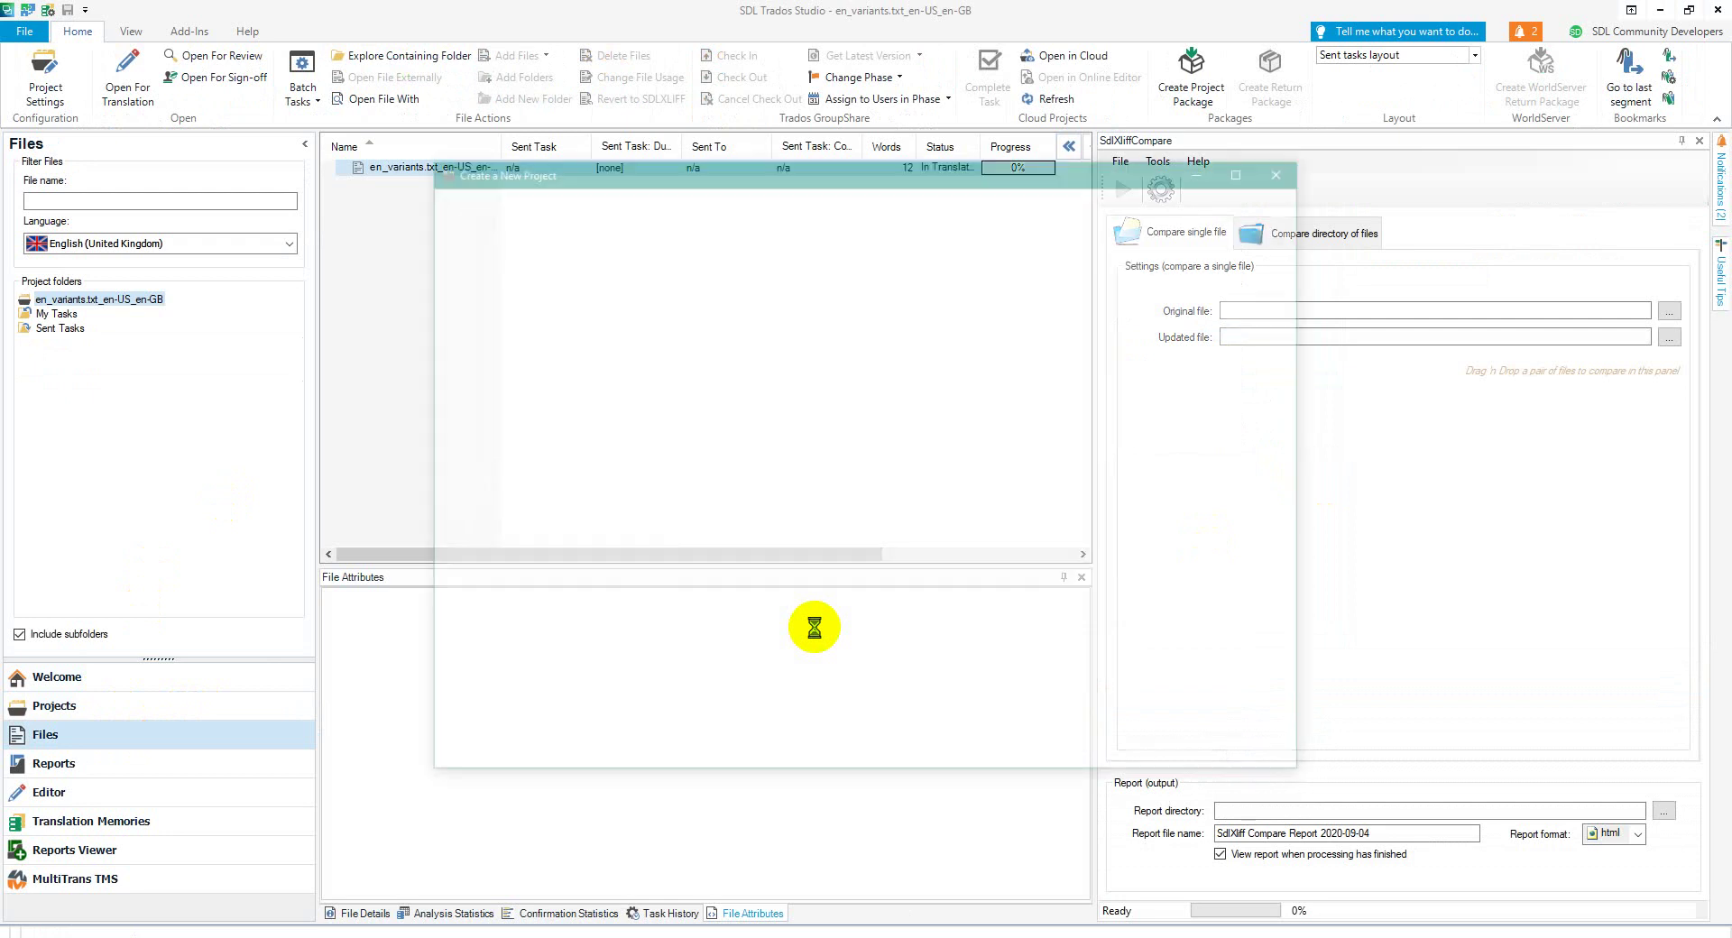
{"action": "left_click", "coordinate": [1281, 170]}
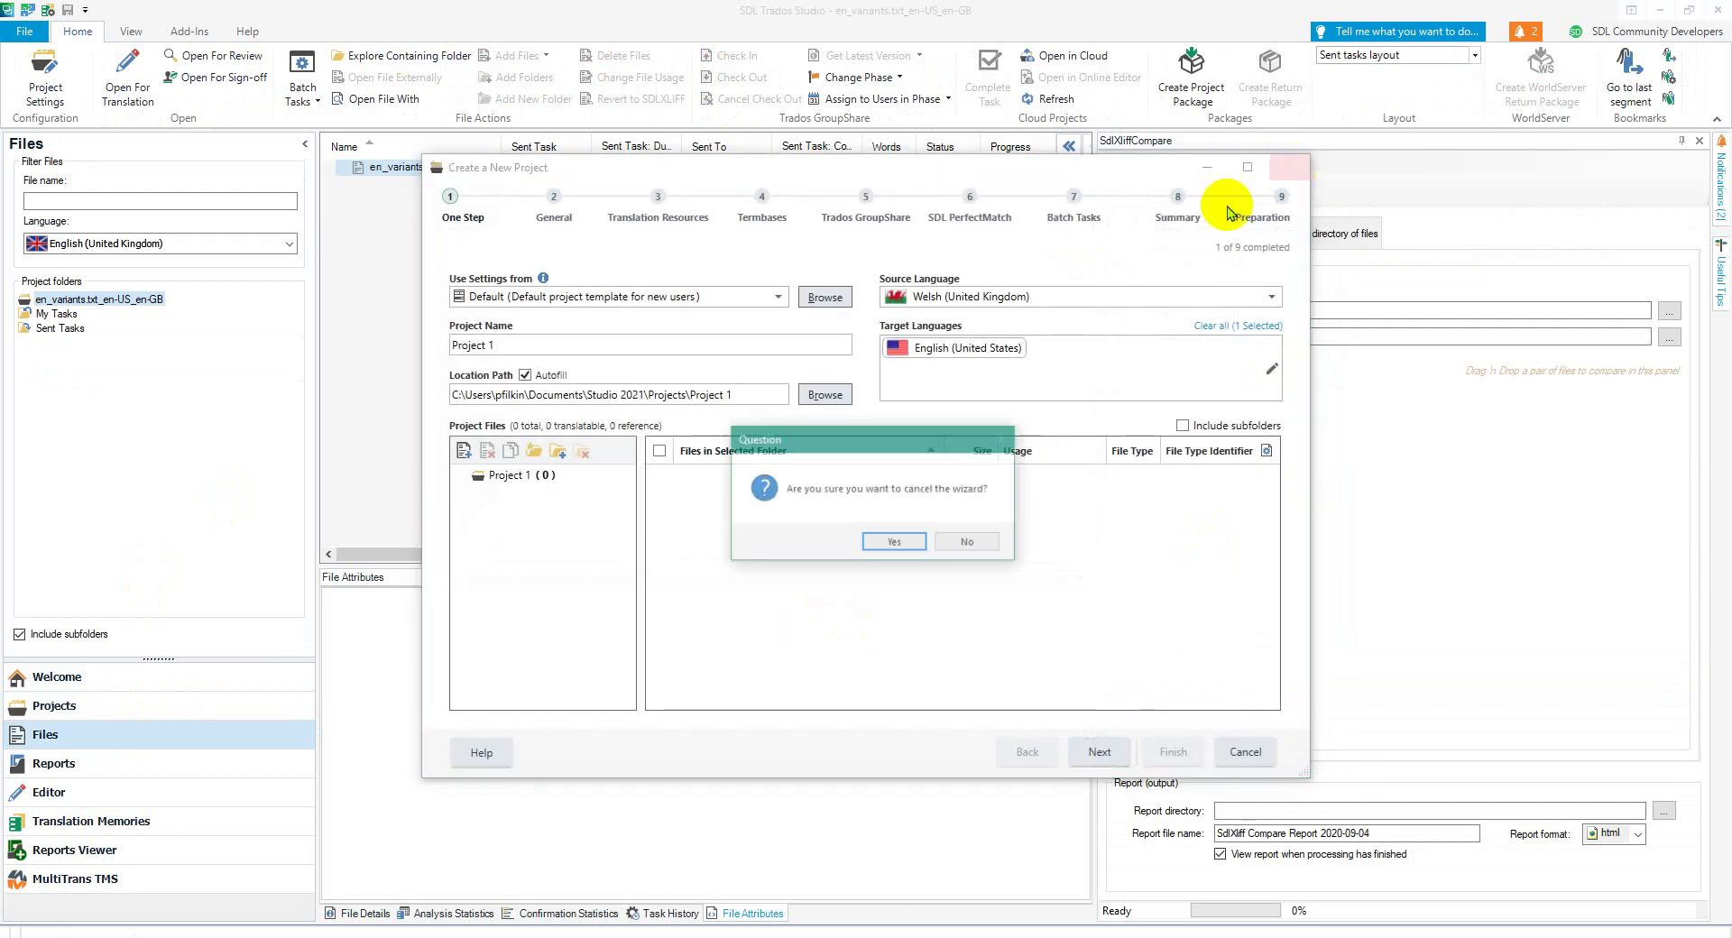
{"action": "left_click", "coordinate": [891, 538]}
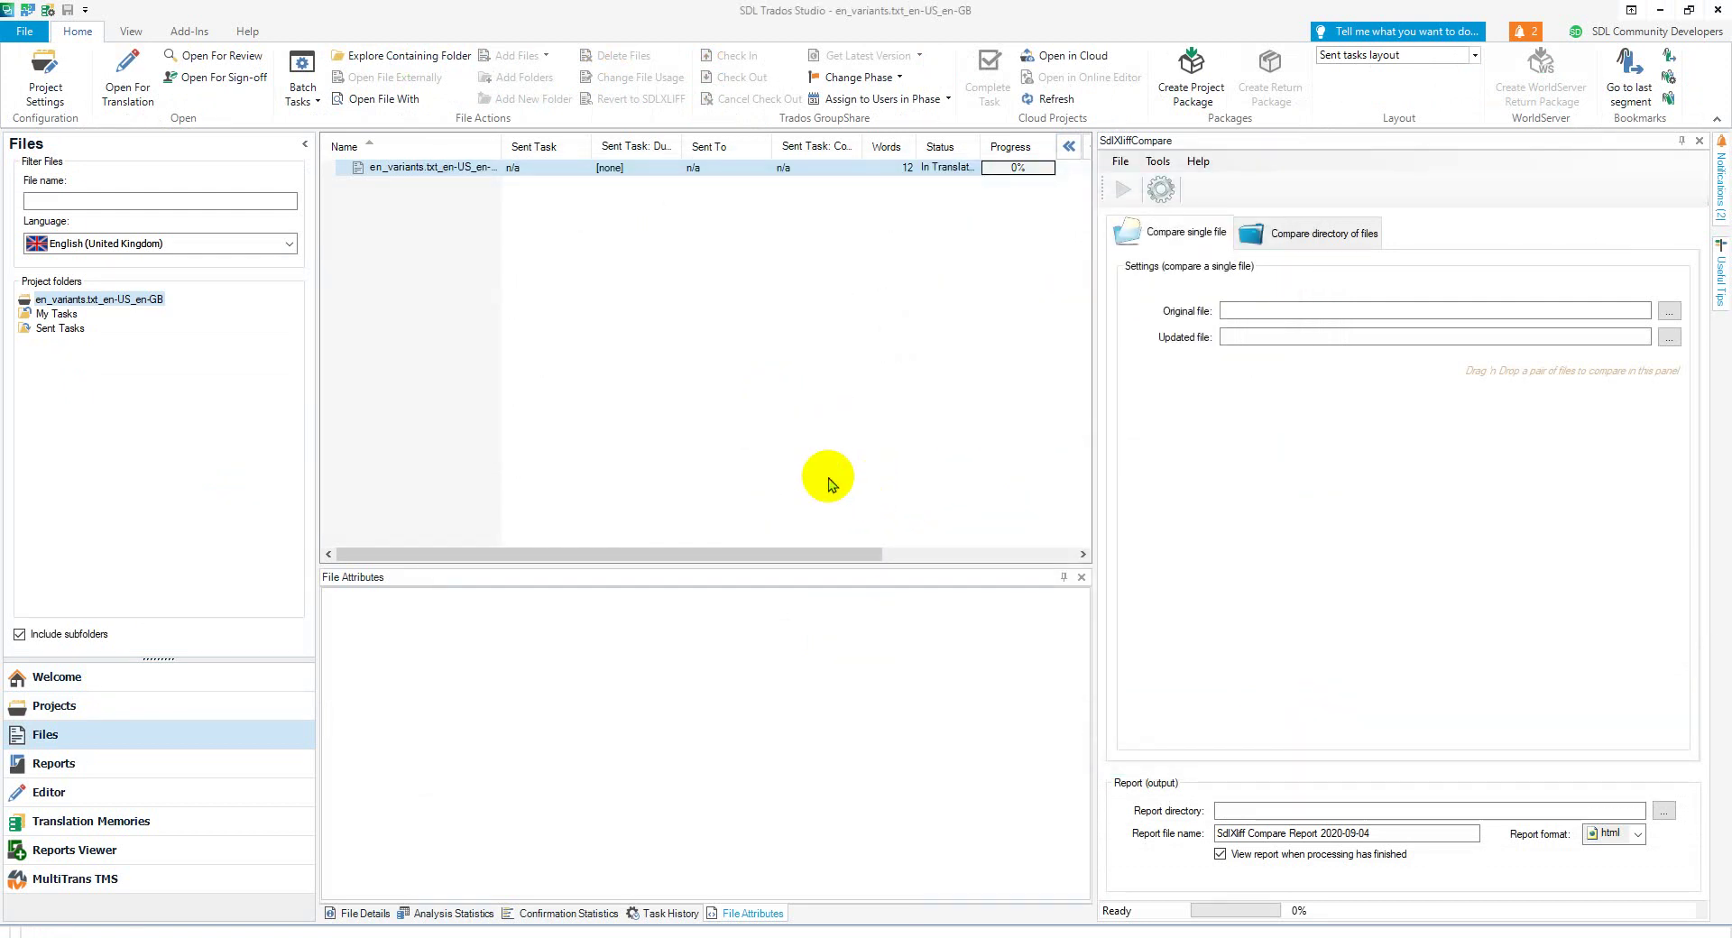